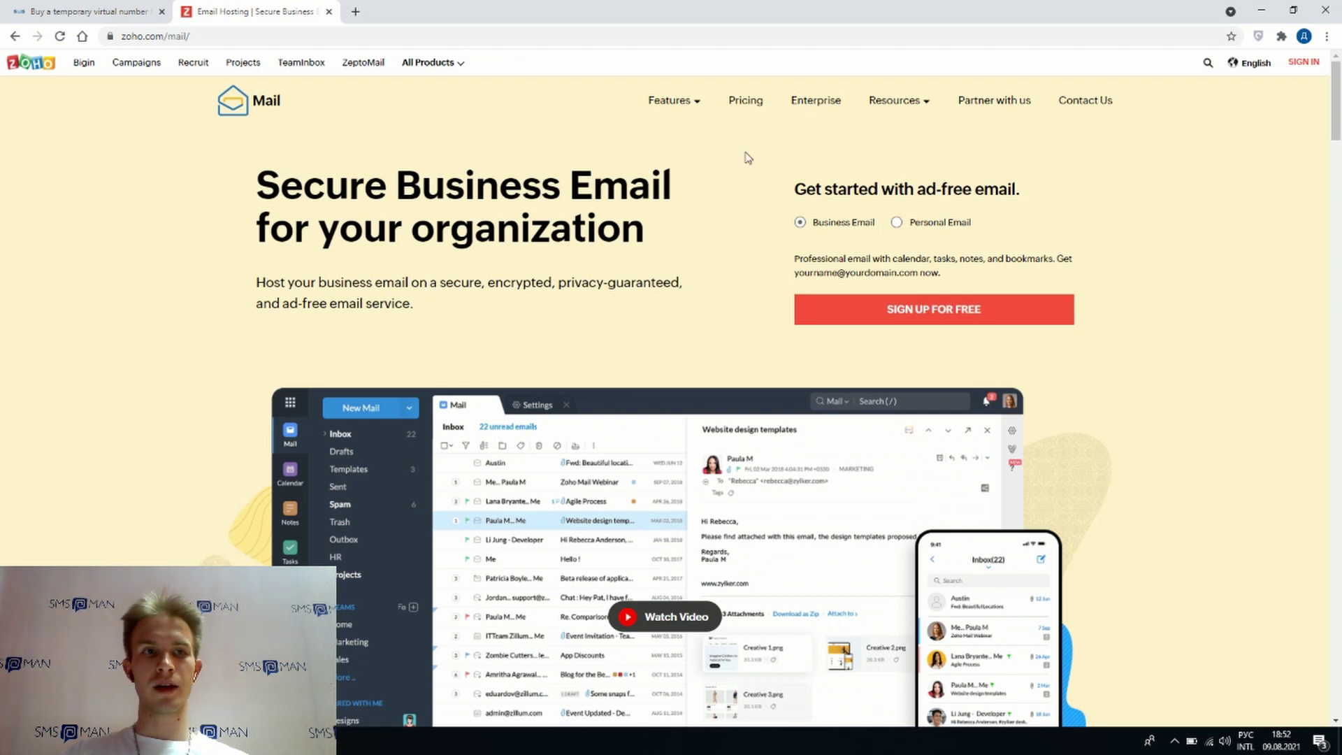
- Choose Personal Email, enter the new mail address, and accept Chrome's suggested password
left_click(241, 29)
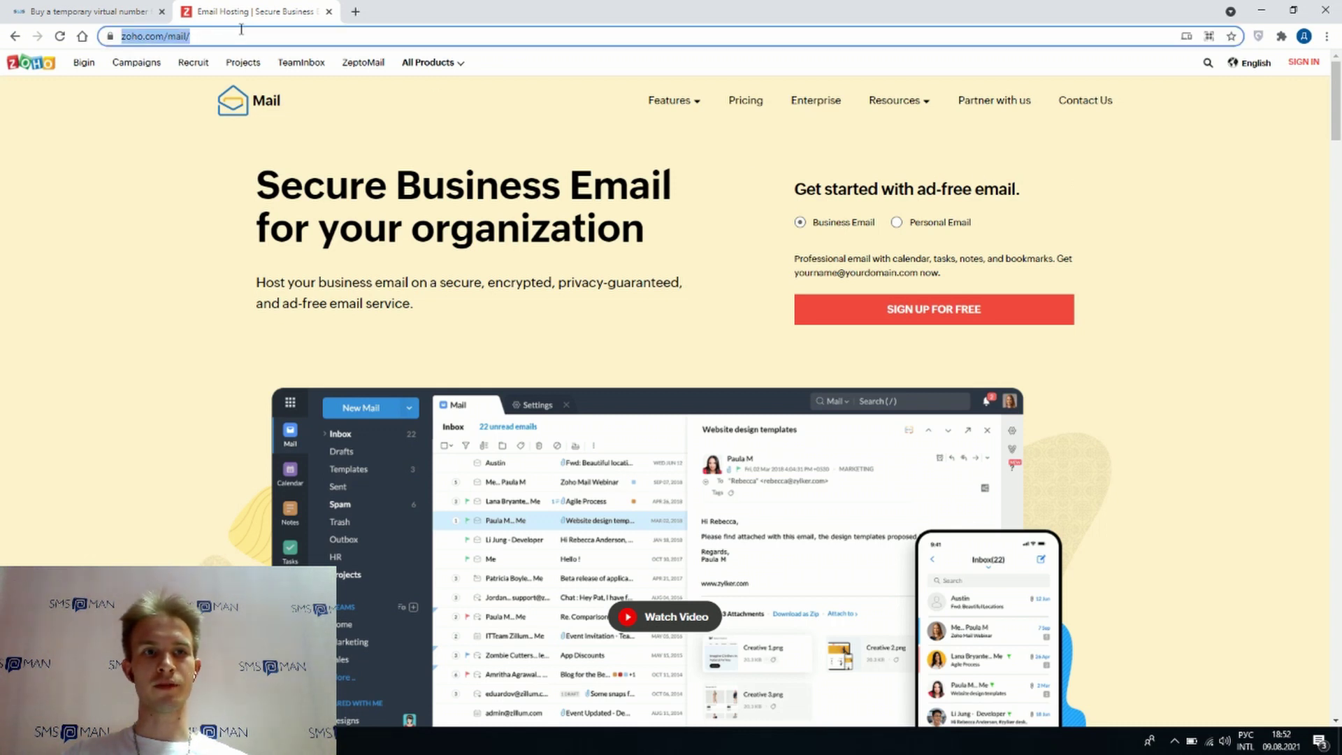
left_click(401, 111)
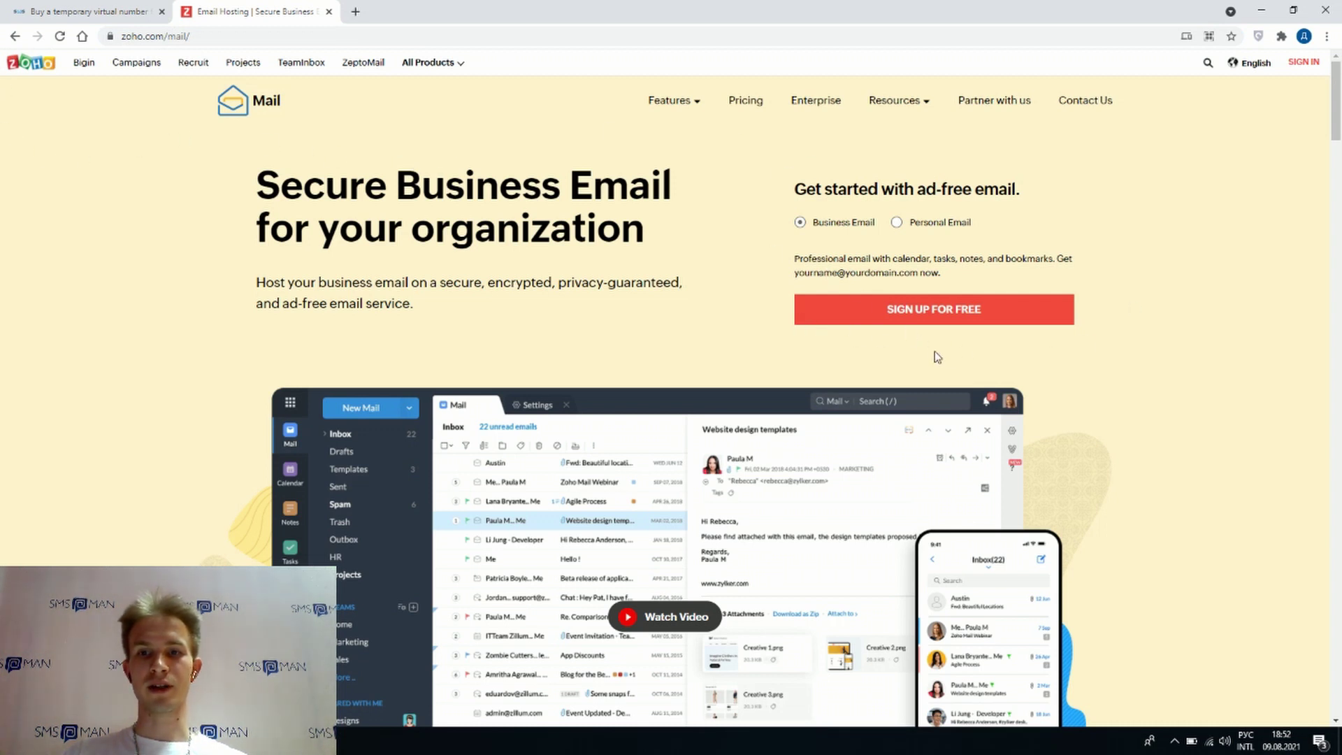
left_click(908, 225)
left_click(832, 222)
left_click(933, 224)
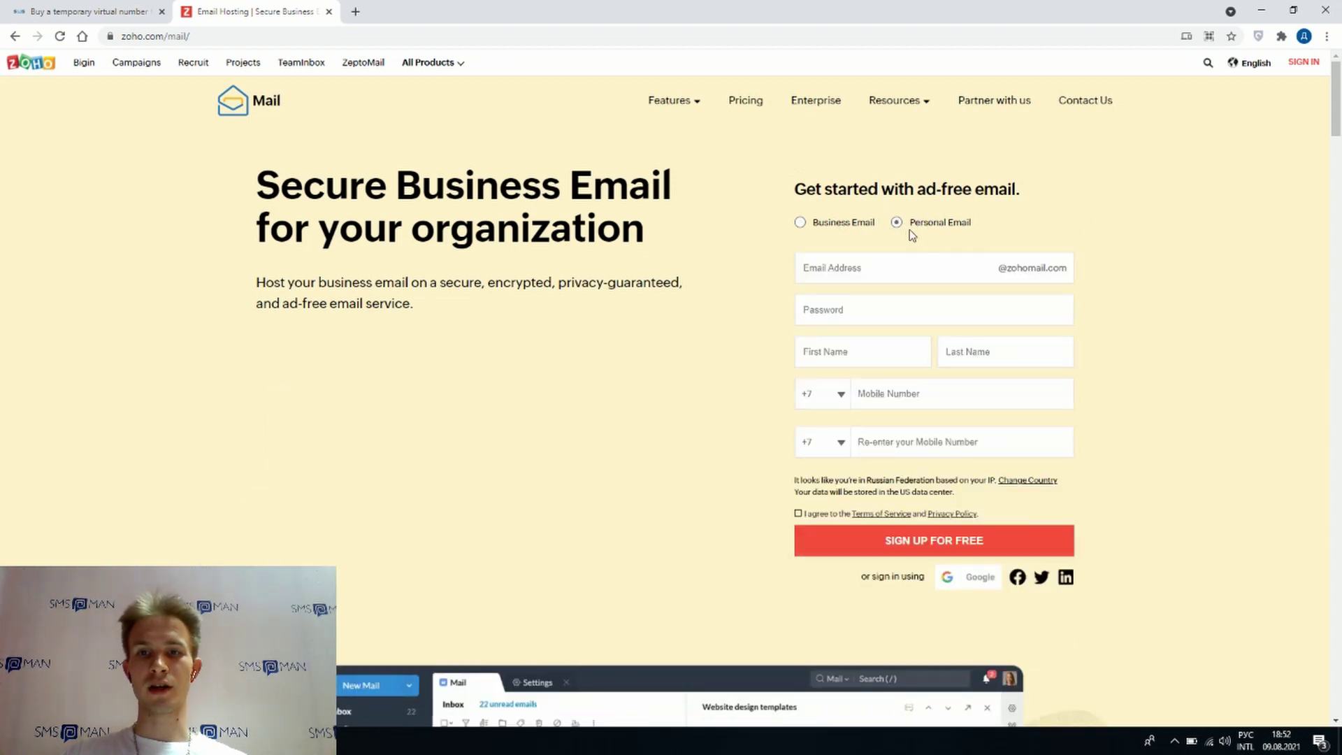
key("Tab")
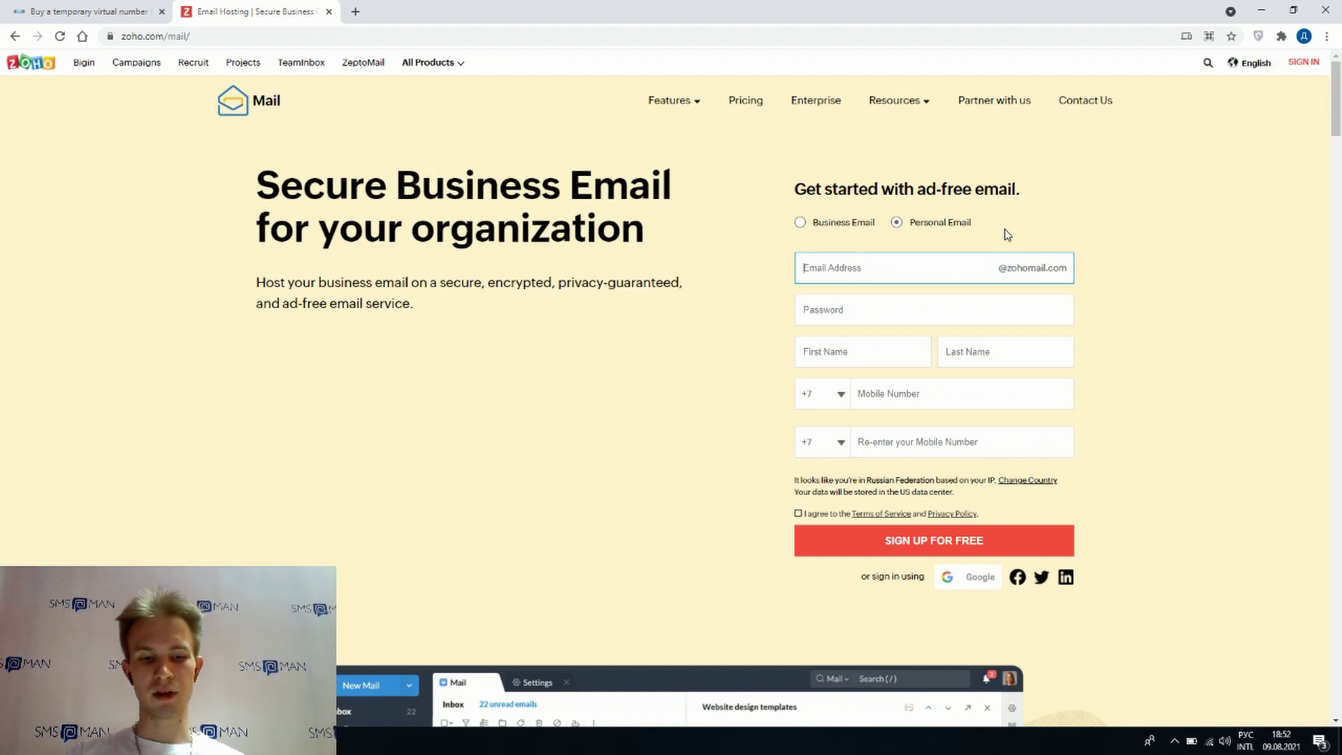
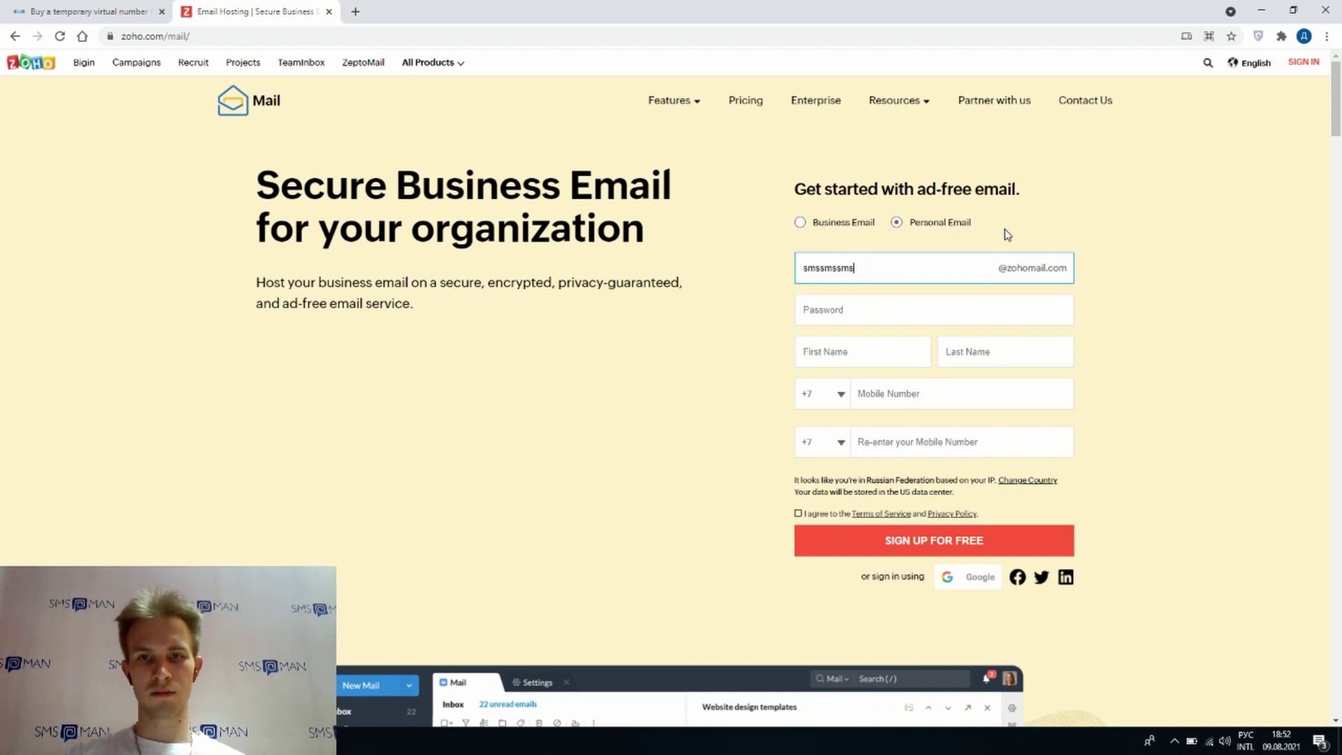
left_click(878, 310)
left_click(900, 345)
- Fill in the account holder's first name and last name
left_click(865, 350)
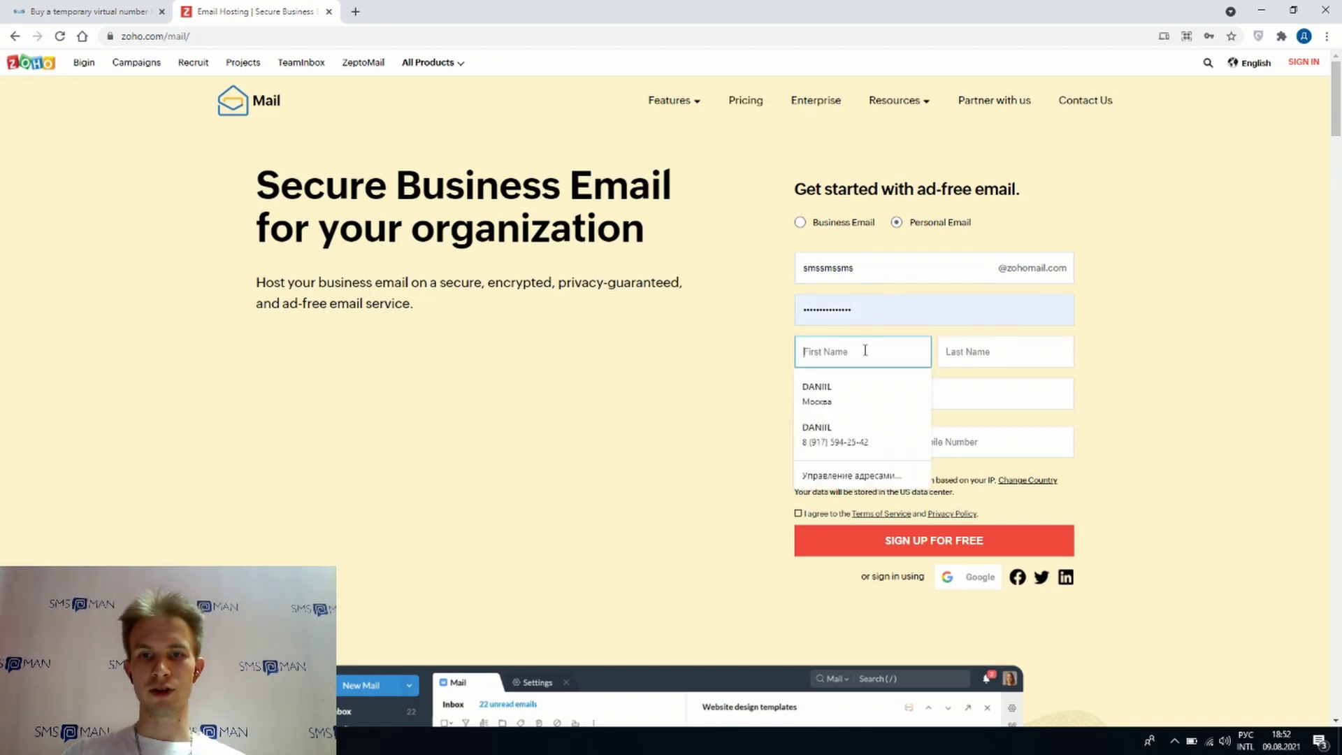
left_click(965, 350)
left_click(864, 343)
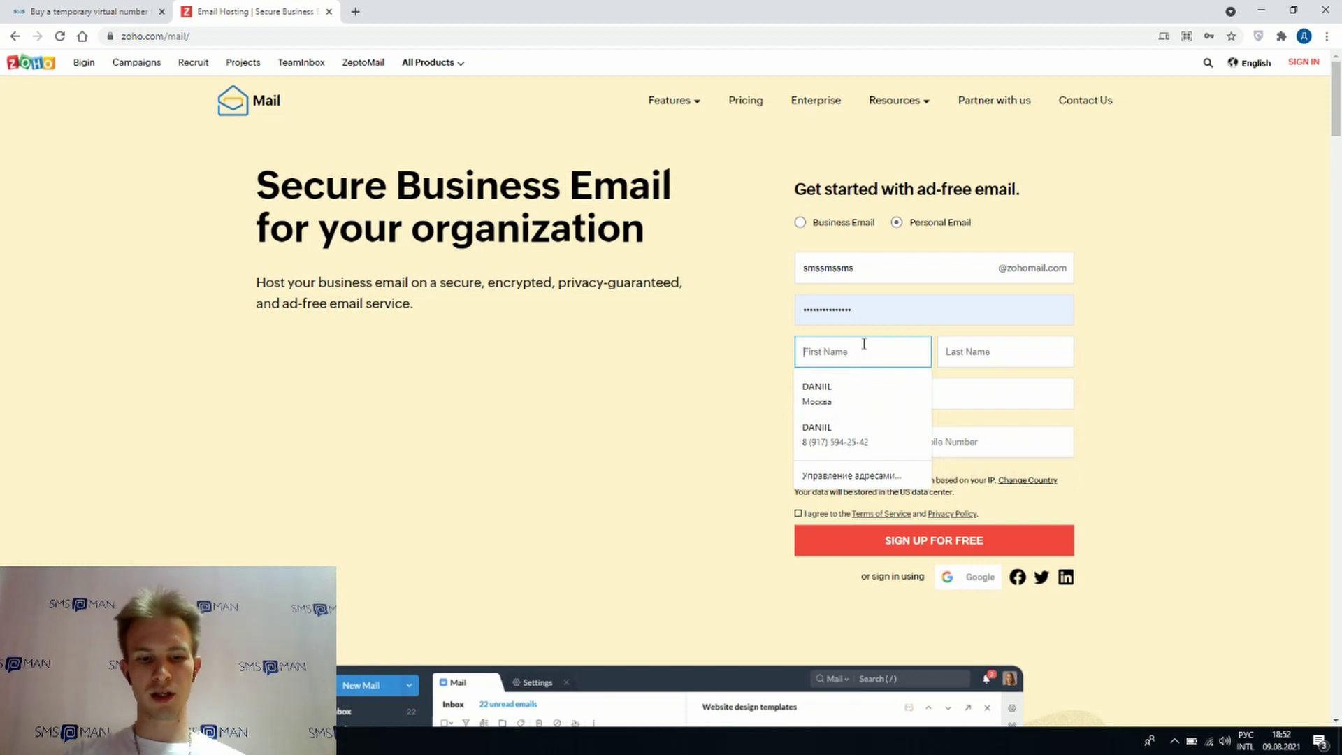
type("Freddy")
left_click(973, 357)
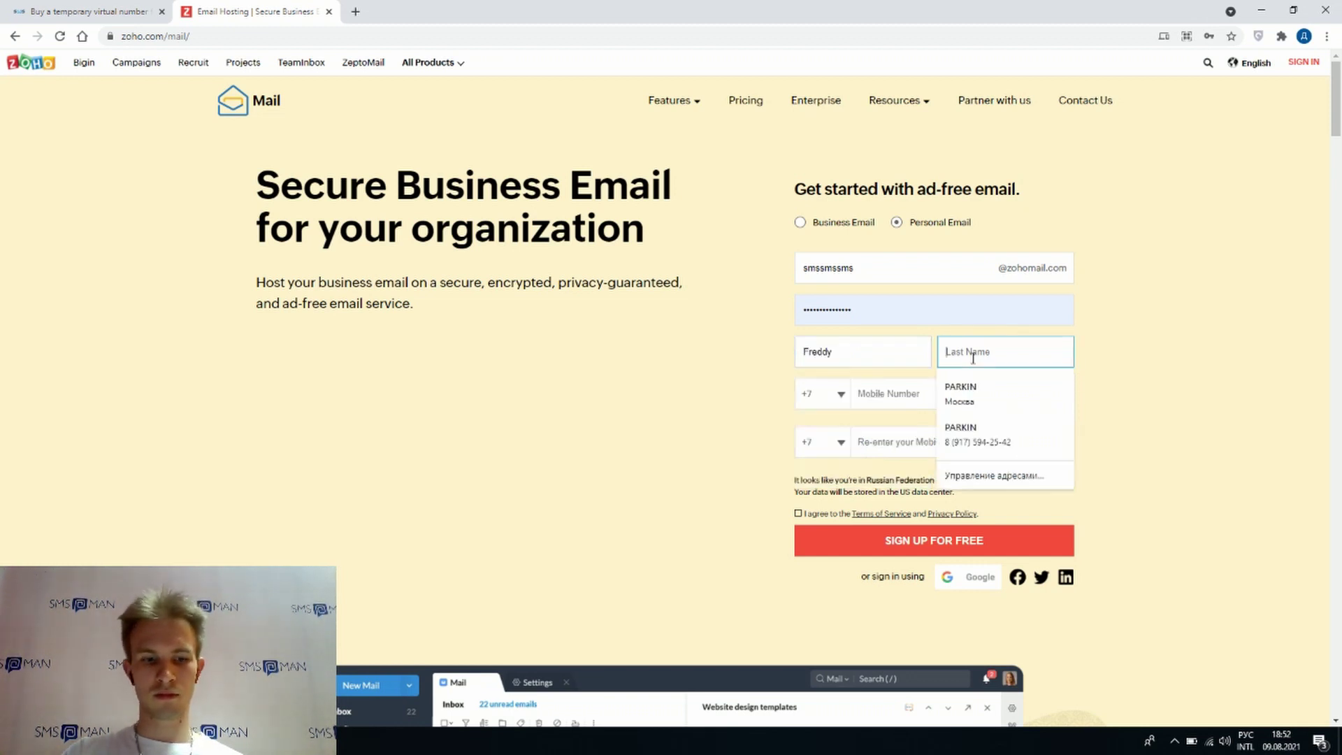
type("Freddson")
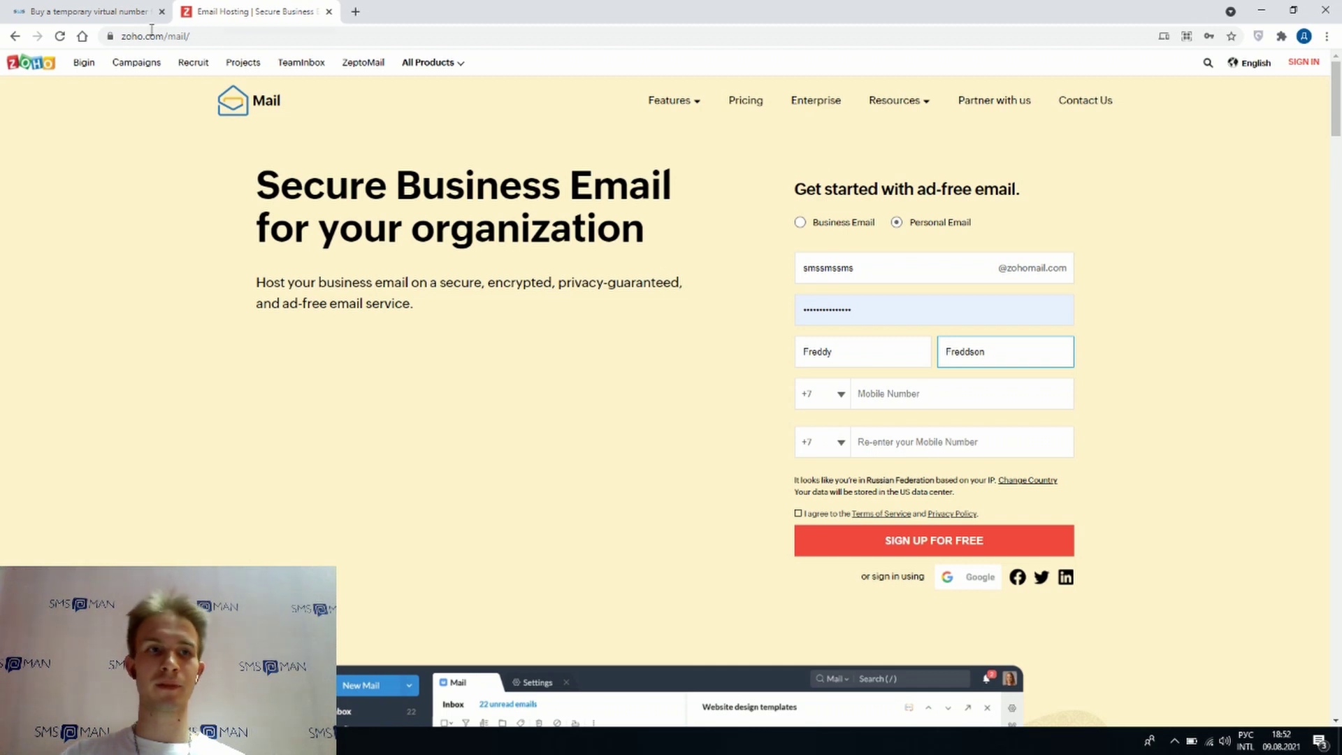
- On SMS-Man, switch to services-first, search all services for 'zoho' and pick Zoho
left_click(97, 11)
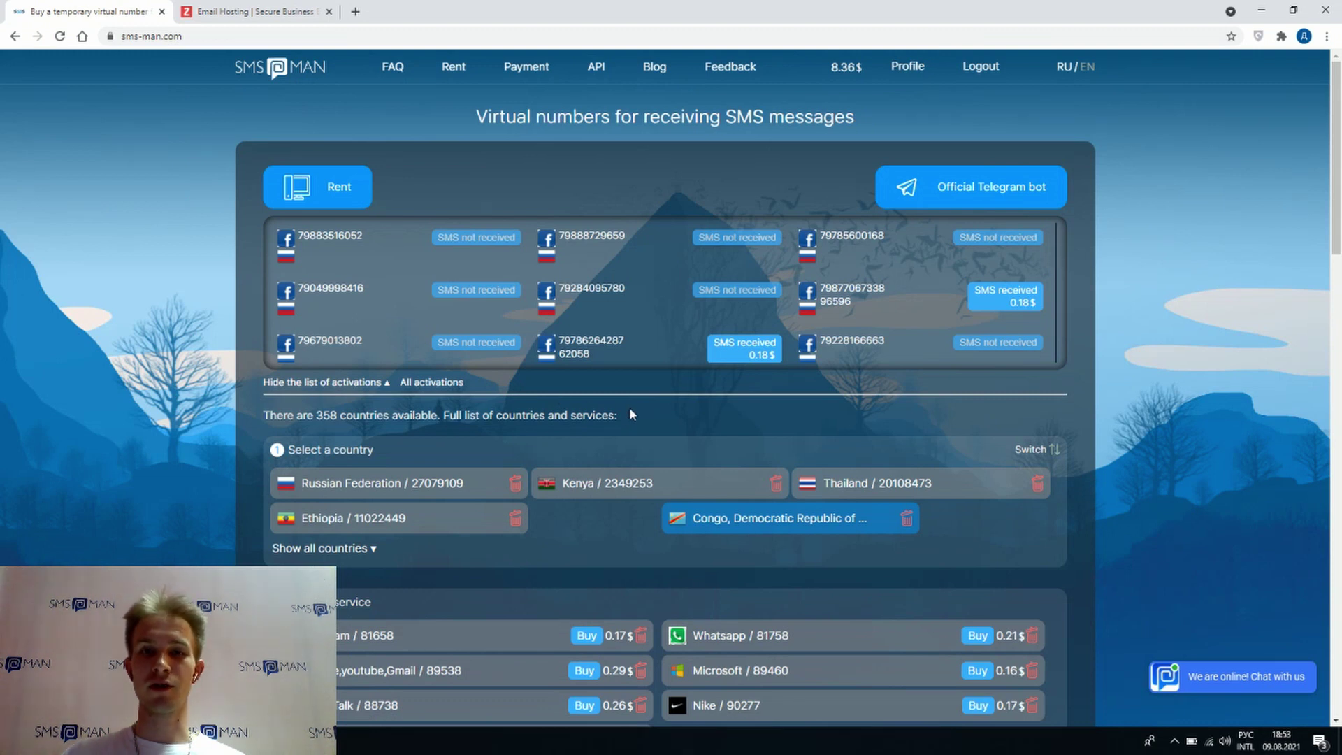
scroll(635, 404, "down", 3)
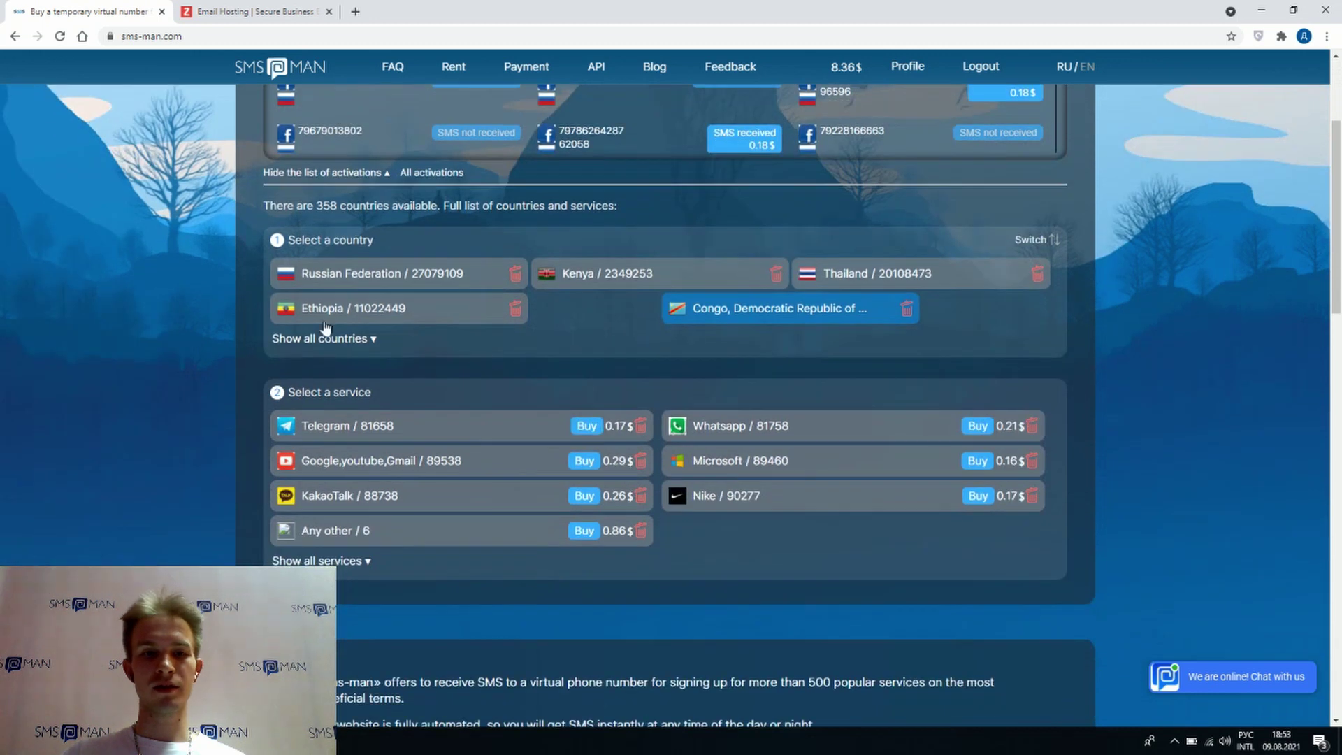
left_click(1045, 239)
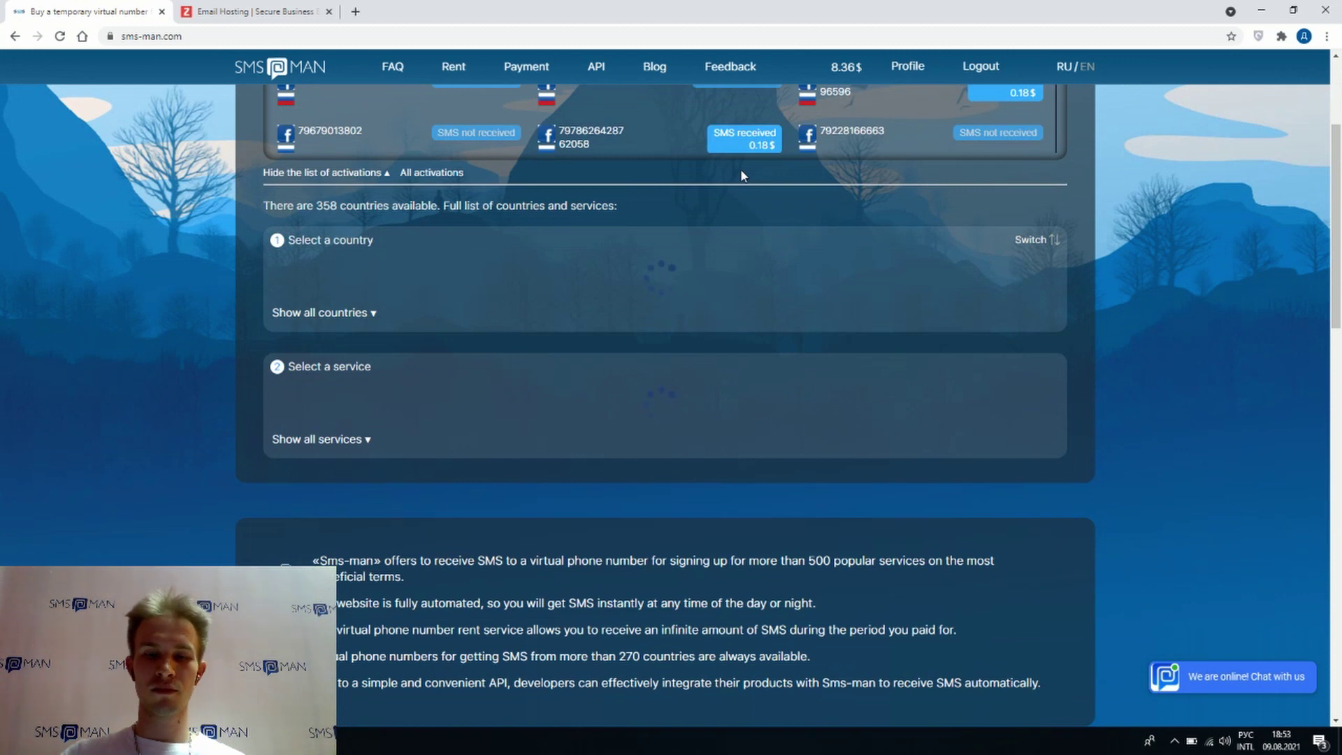
left_click(345, 382)
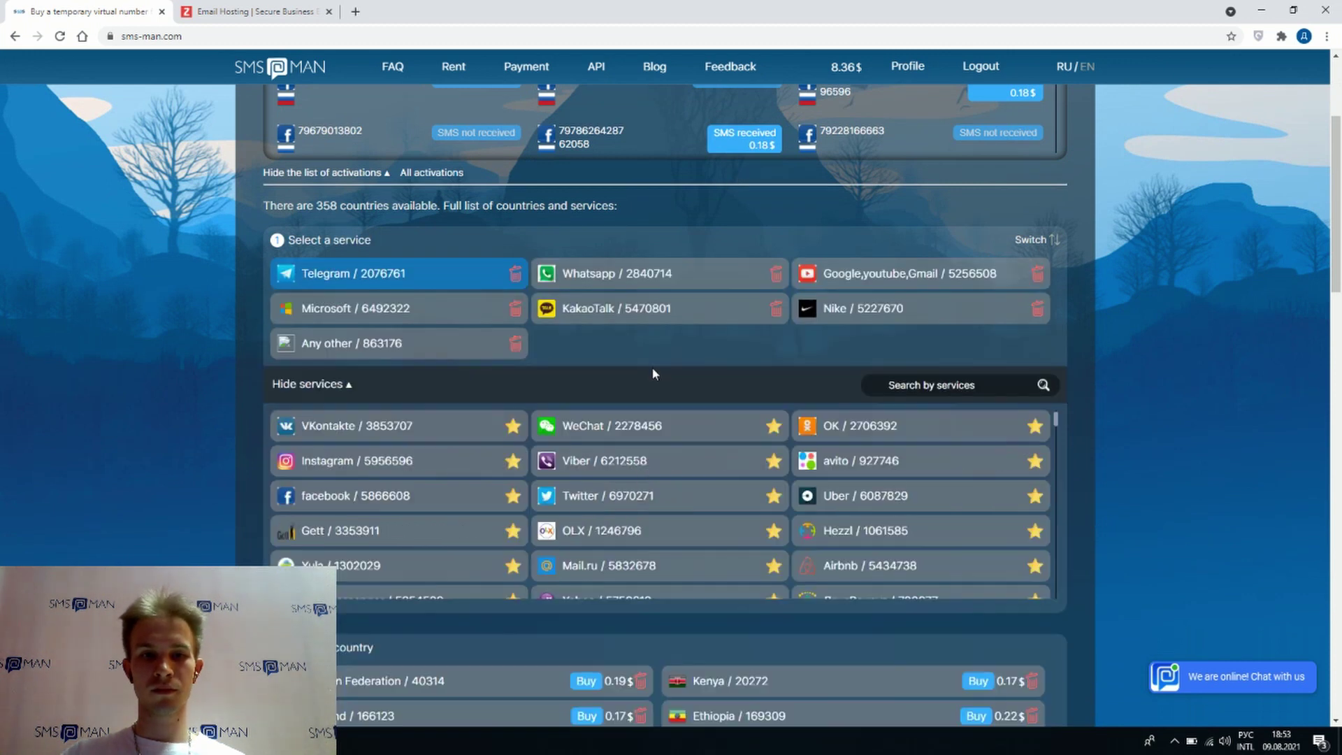
left_click(909, 385)
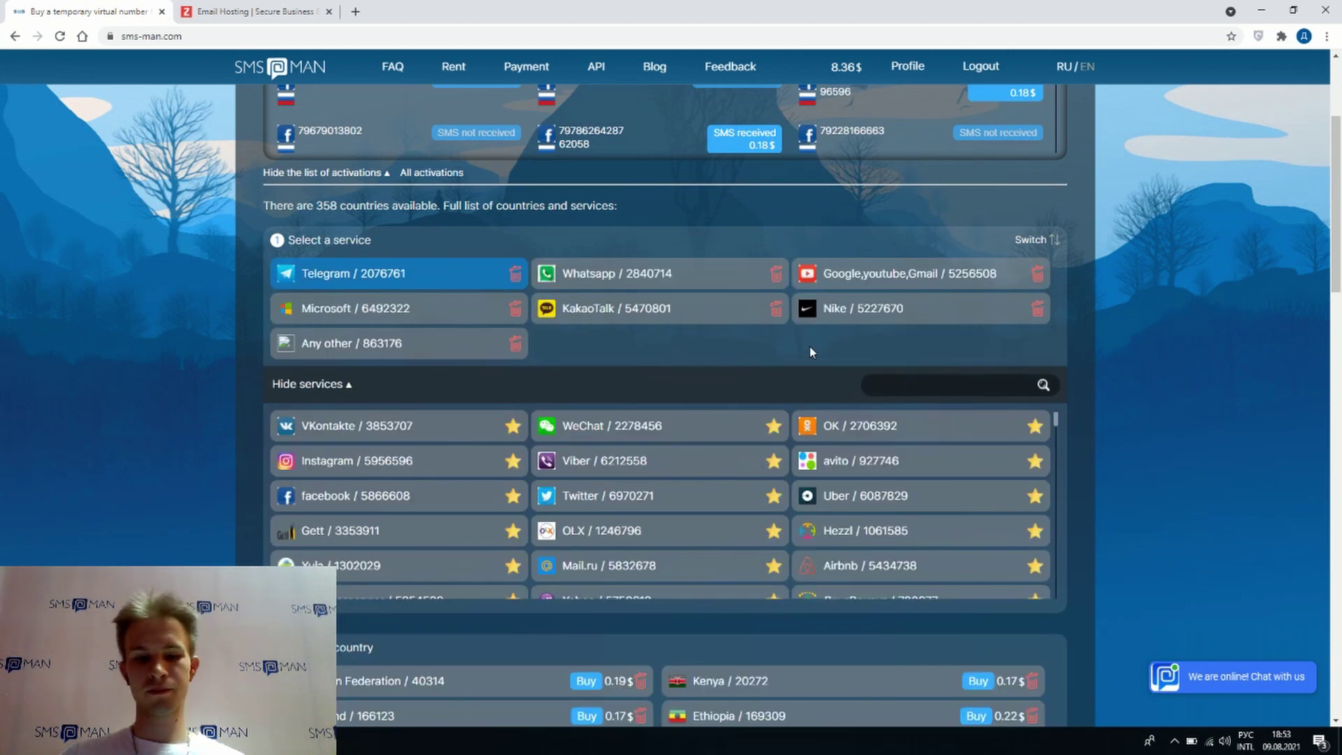
type("zoho")
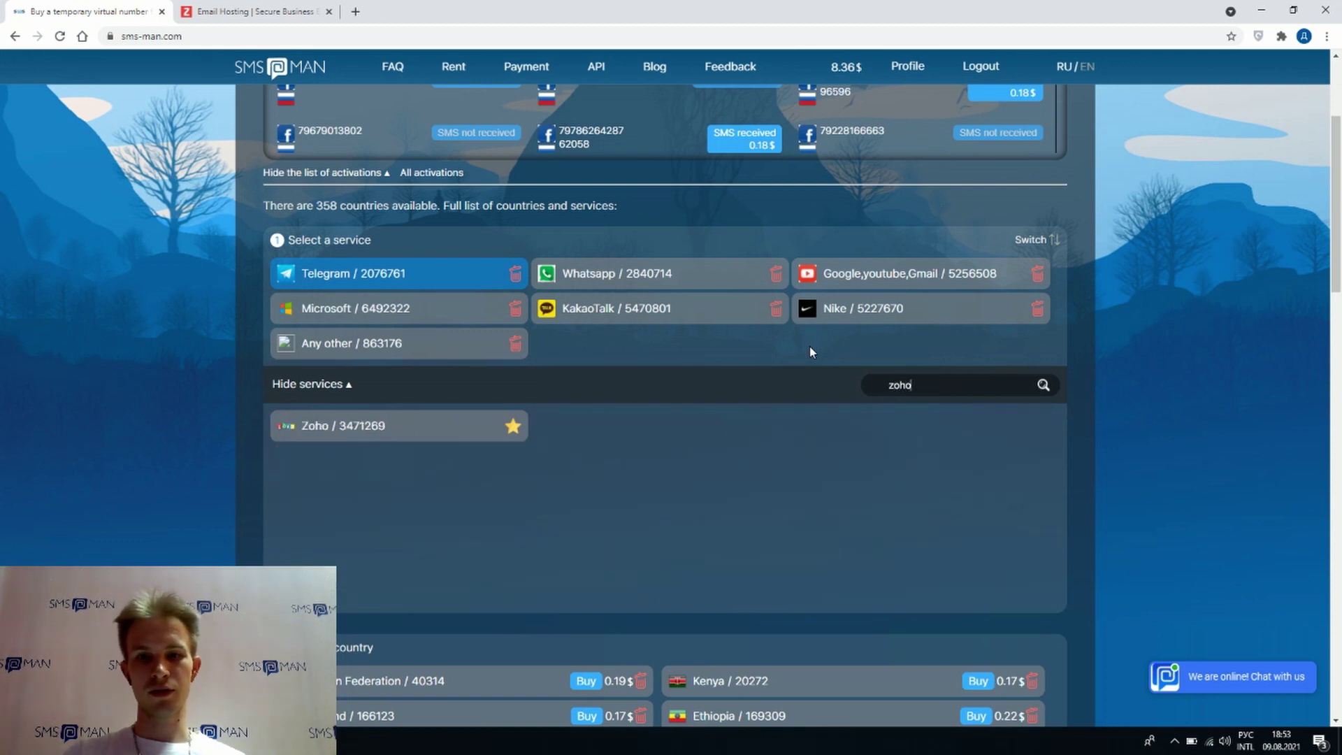
left_click(428, 433)
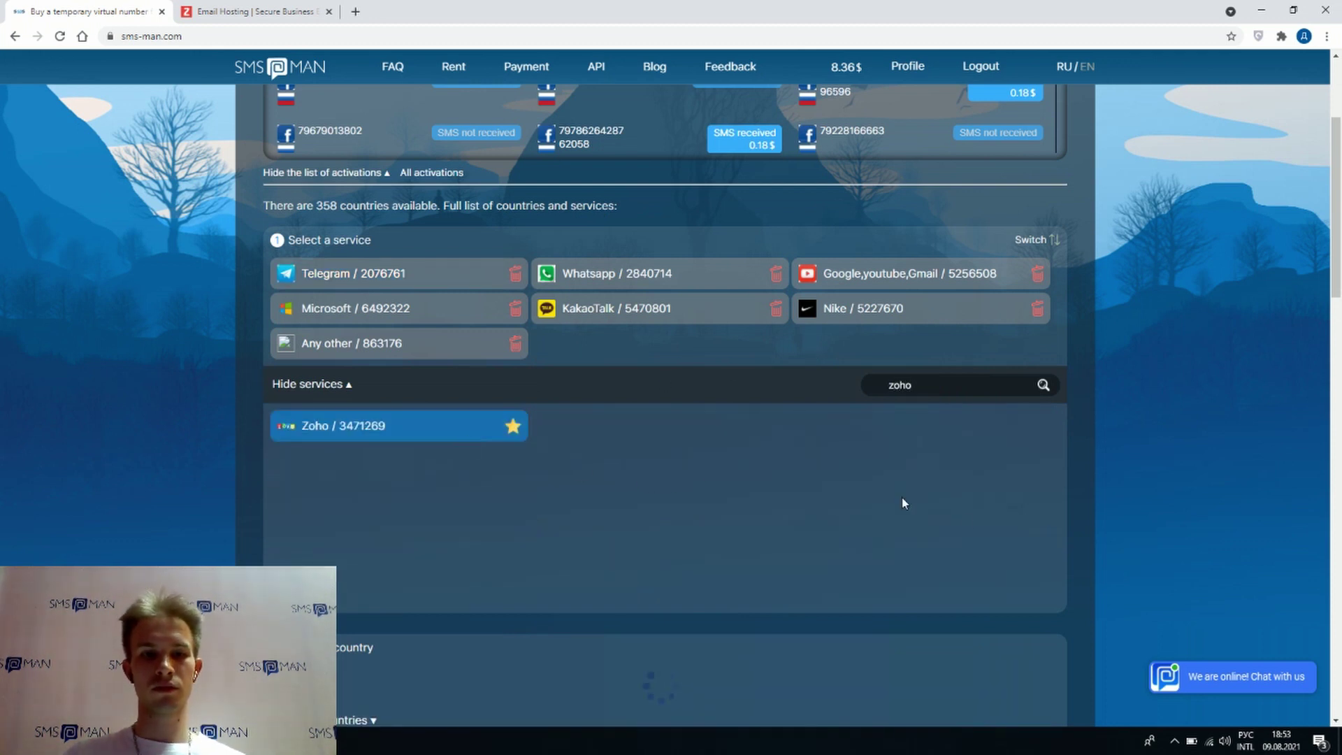
- Show all countries and buy a Russian Federation number for Zoho at 0.22$
scroll(1197, 516, "down", 2)
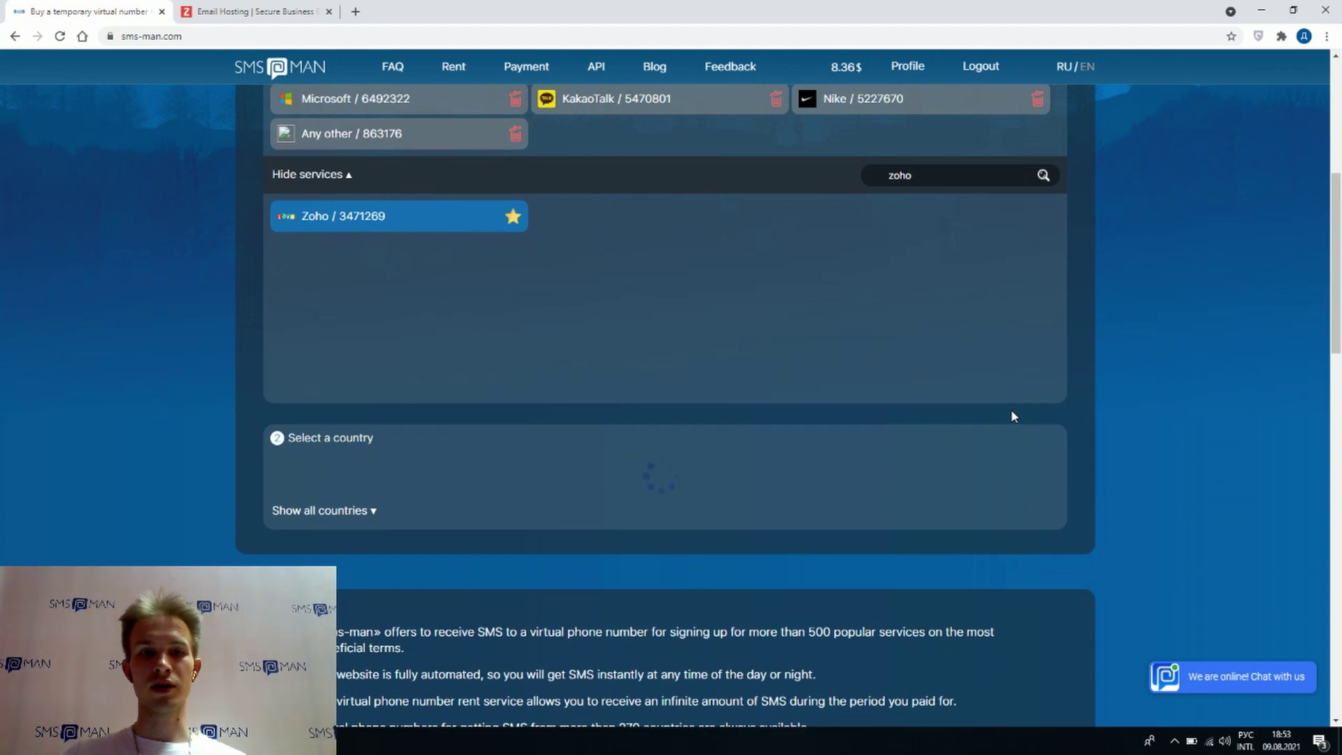
scroll(989, 408, "down", 1)
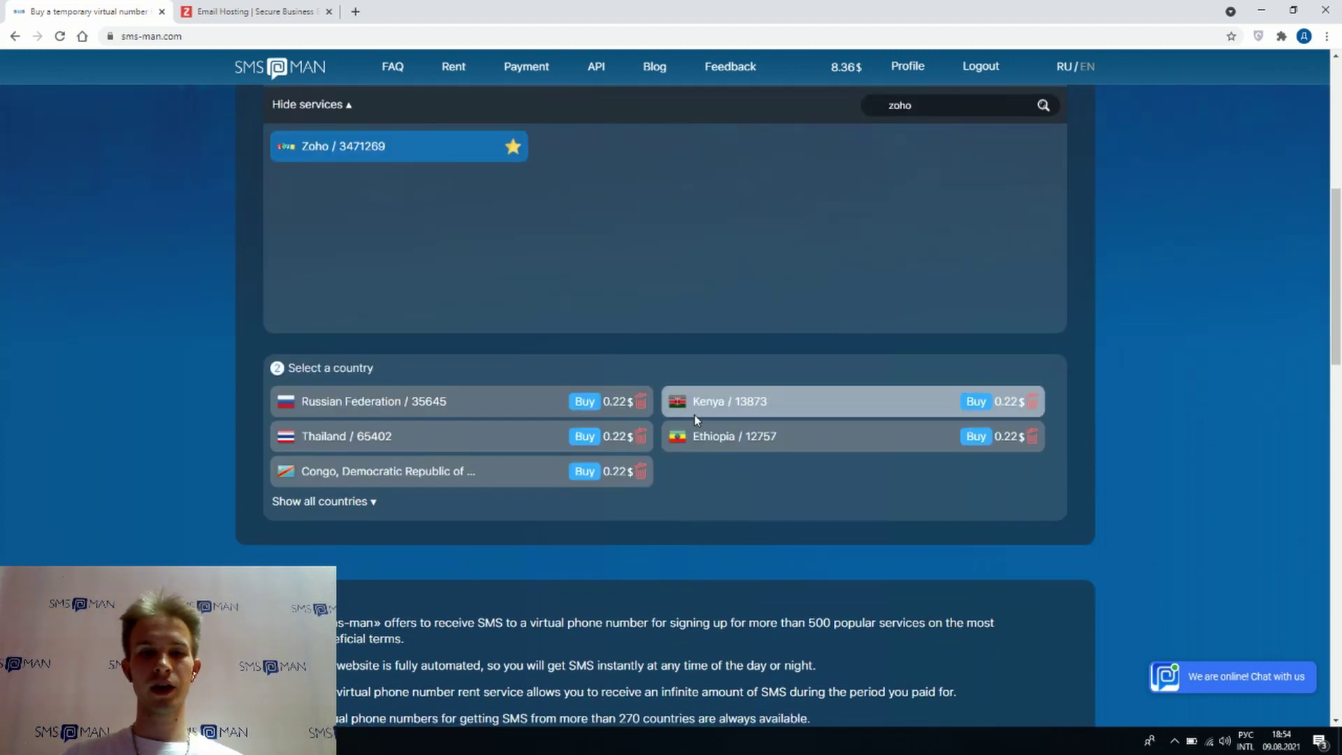
left_click(318, 502)
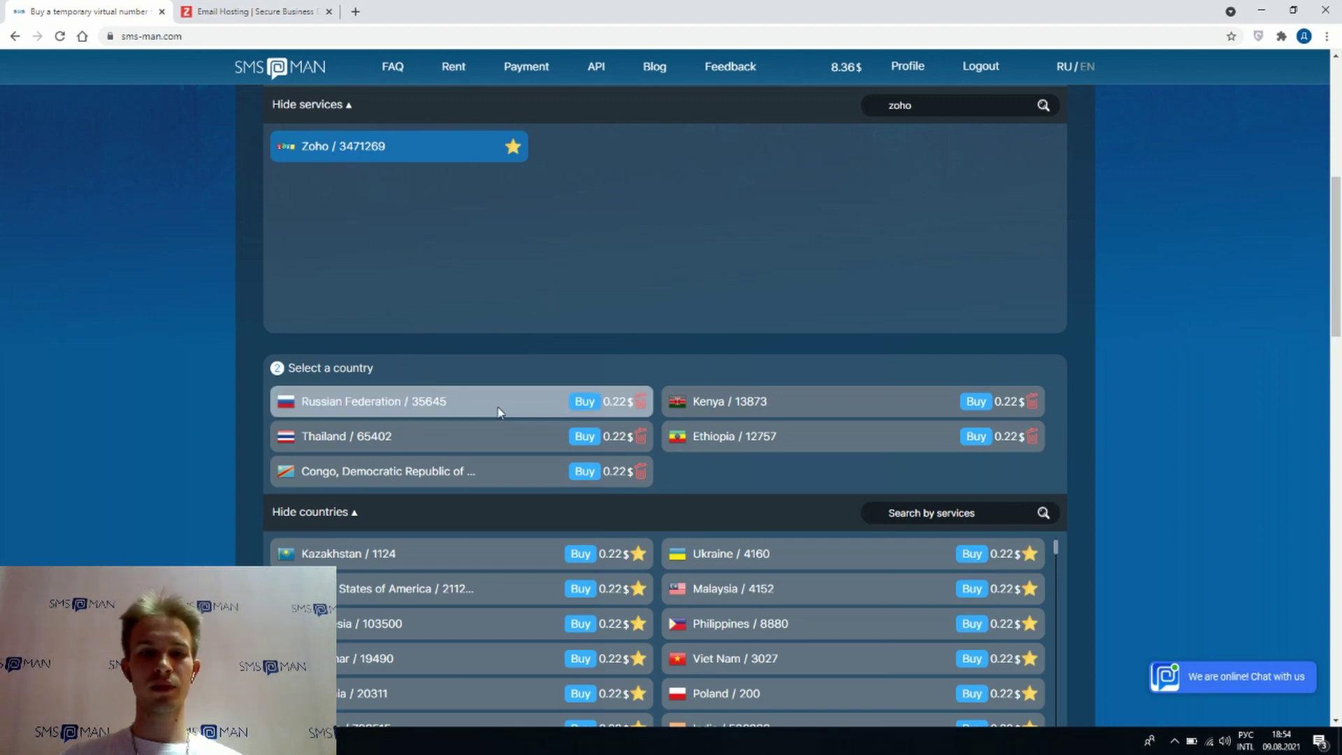
left_click(586, 404)
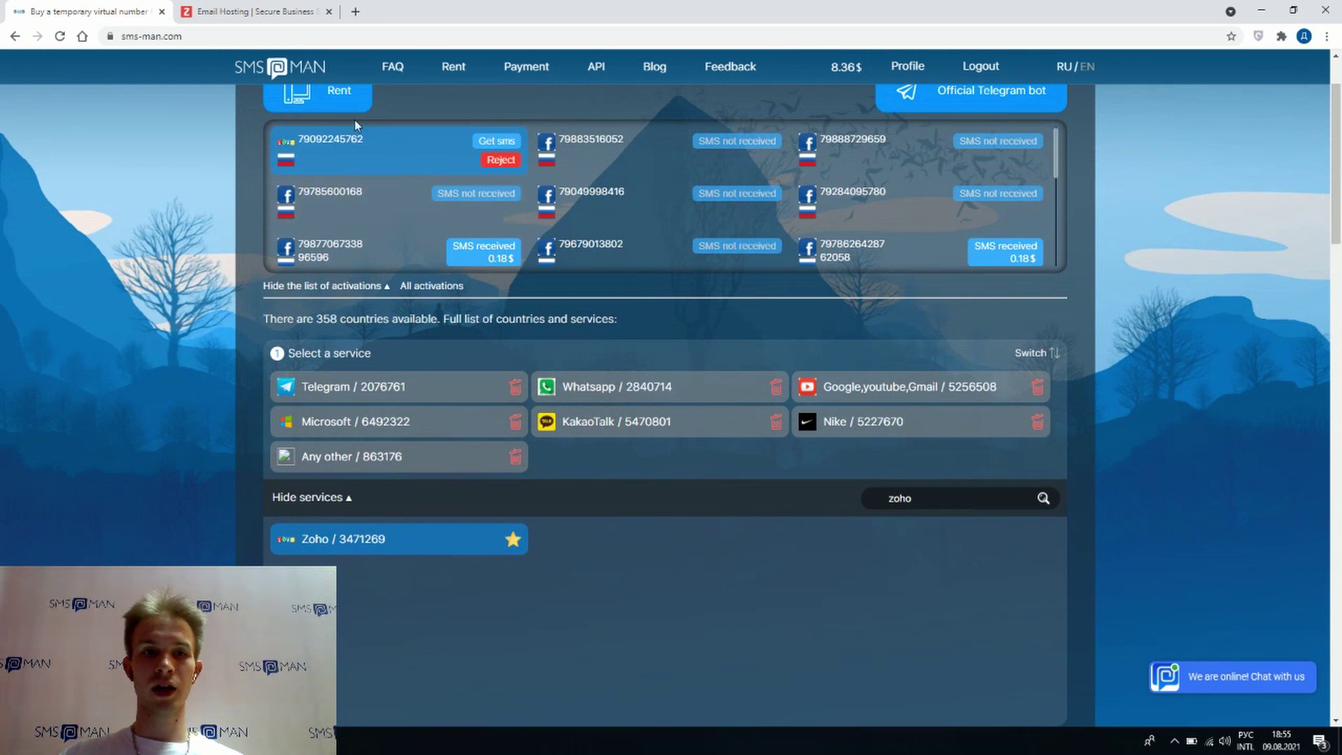
- Enter the rented SMS-Man number in the Mobile Number field, checking its digits against SMS-Man
left_click(259, 16)
left_click(895, 397)
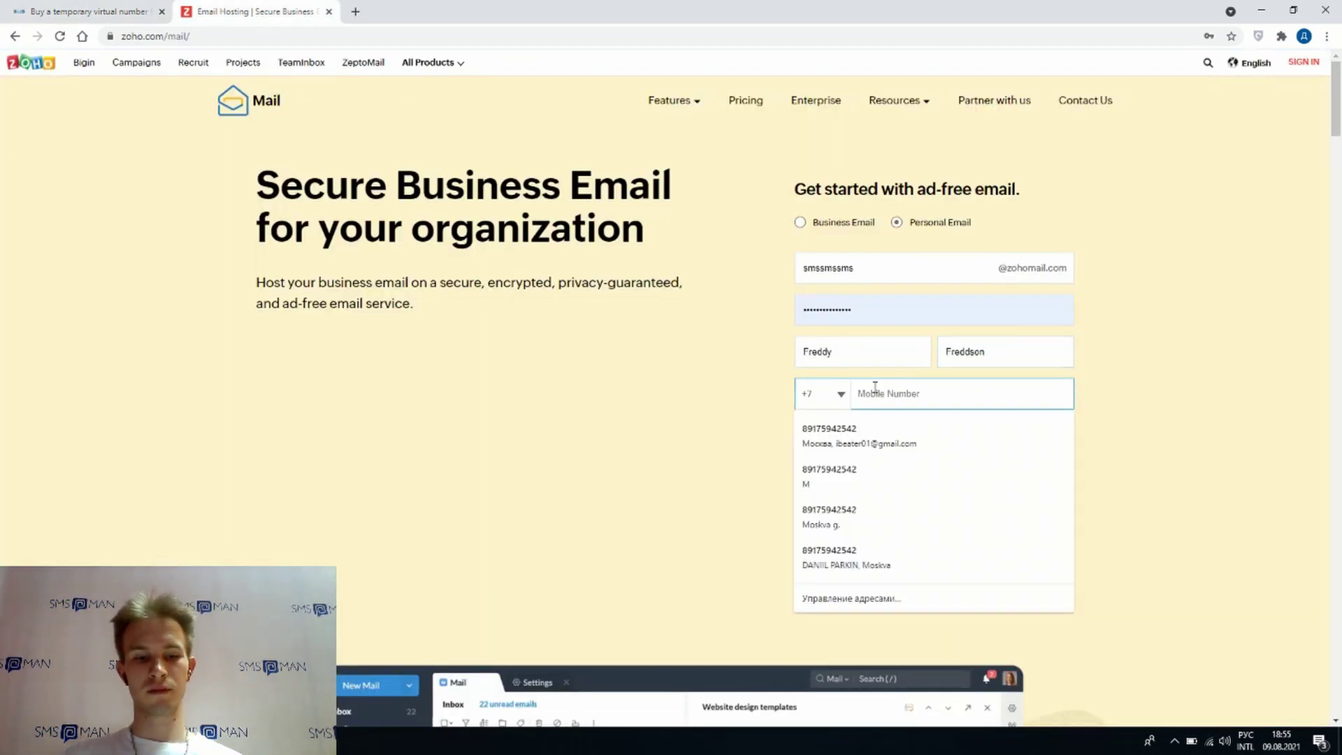
left_click(952, 399)
left_click(102, 10)
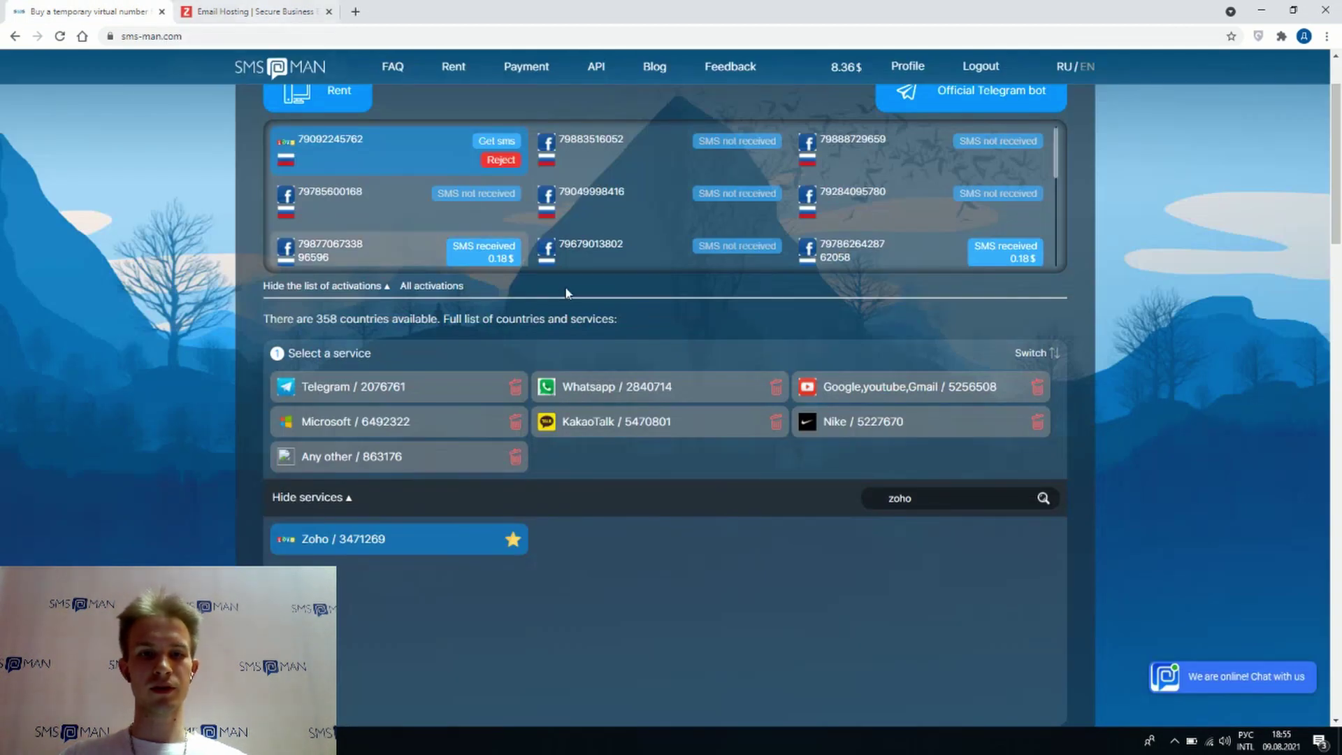
left_click(264, 12)
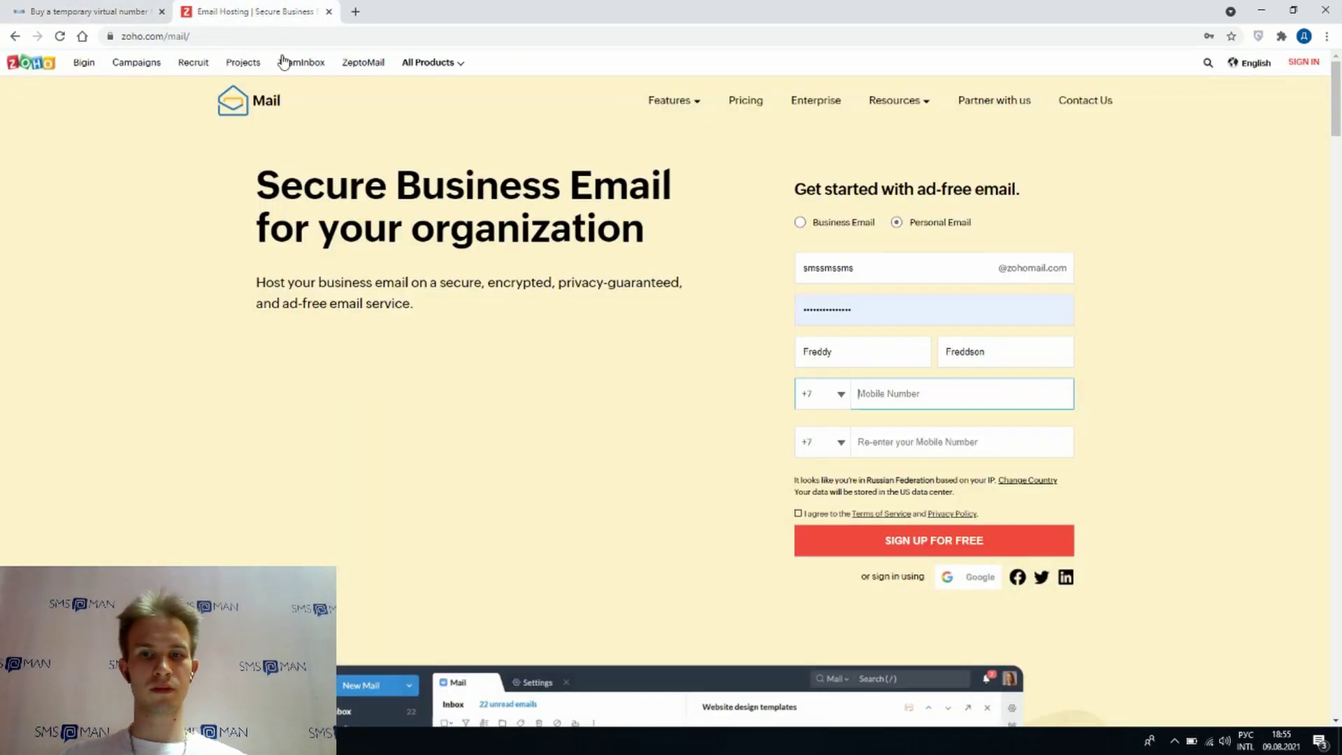
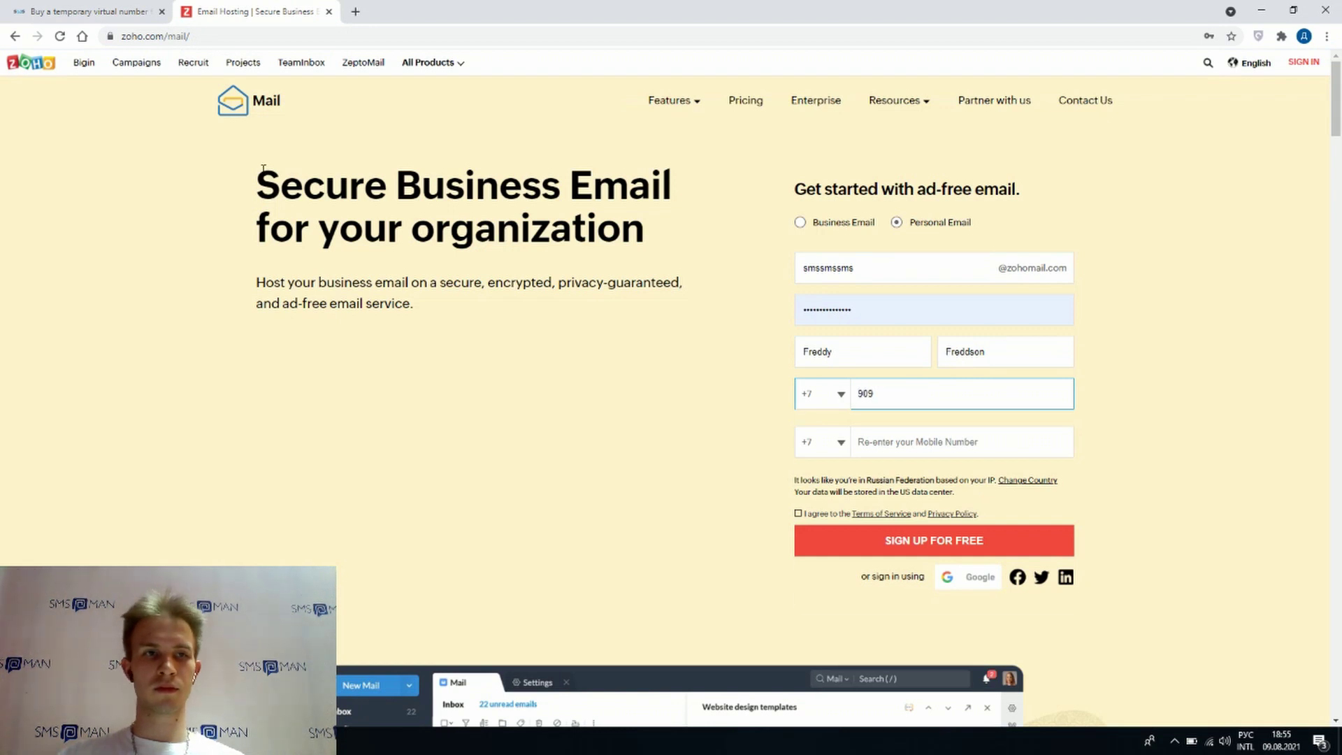
left_click(106, 16)
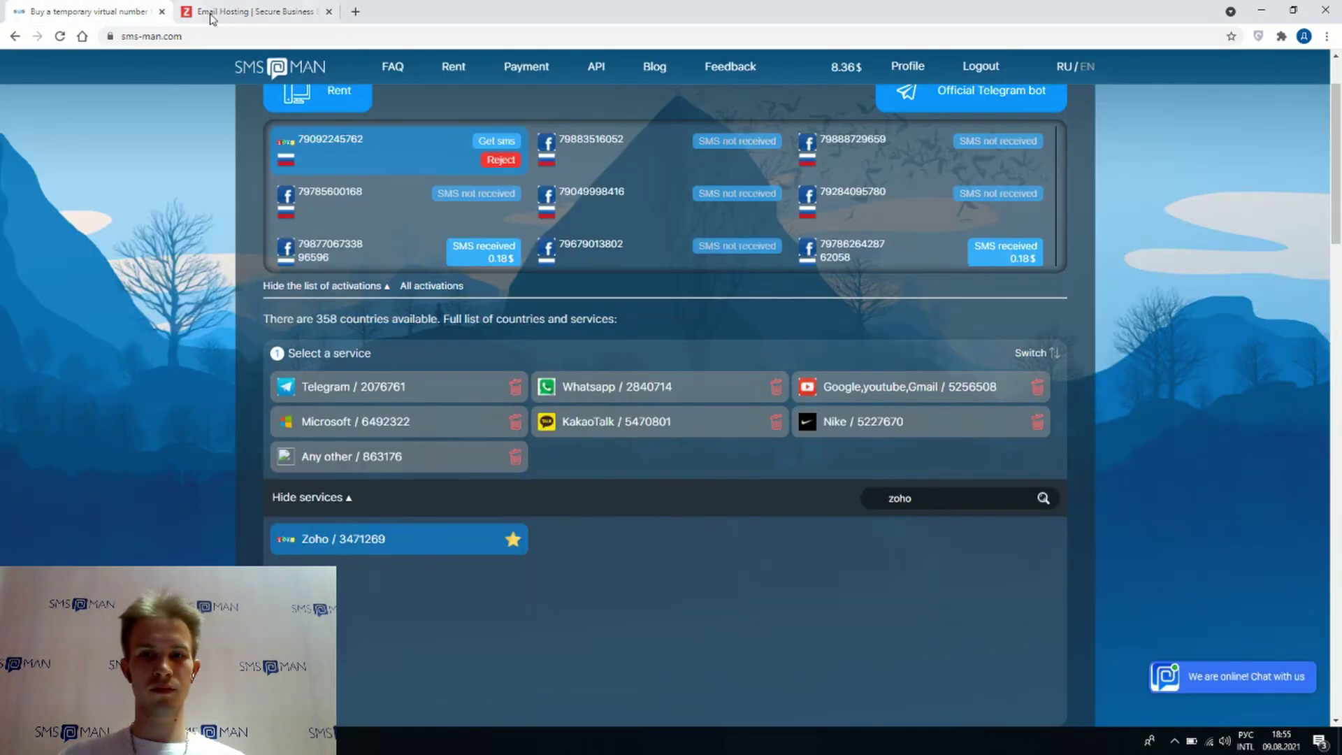
left_click(278, 14)
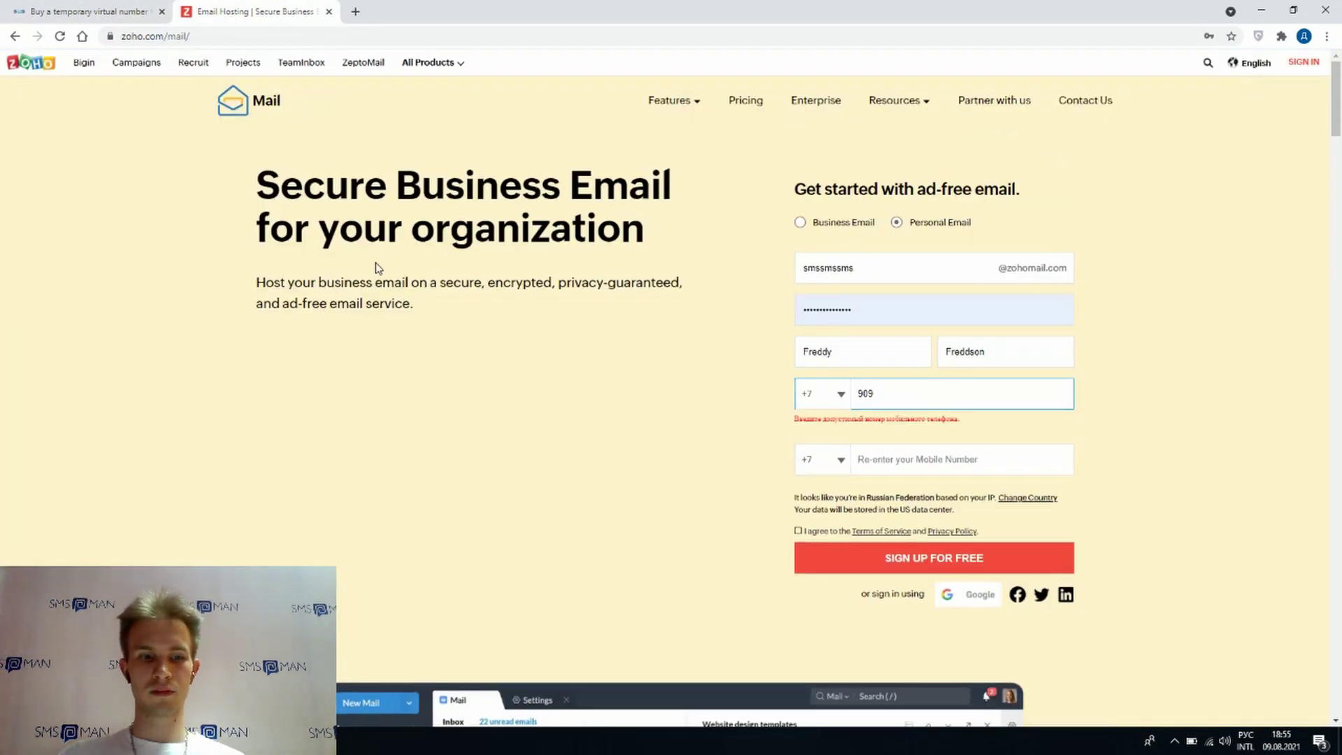
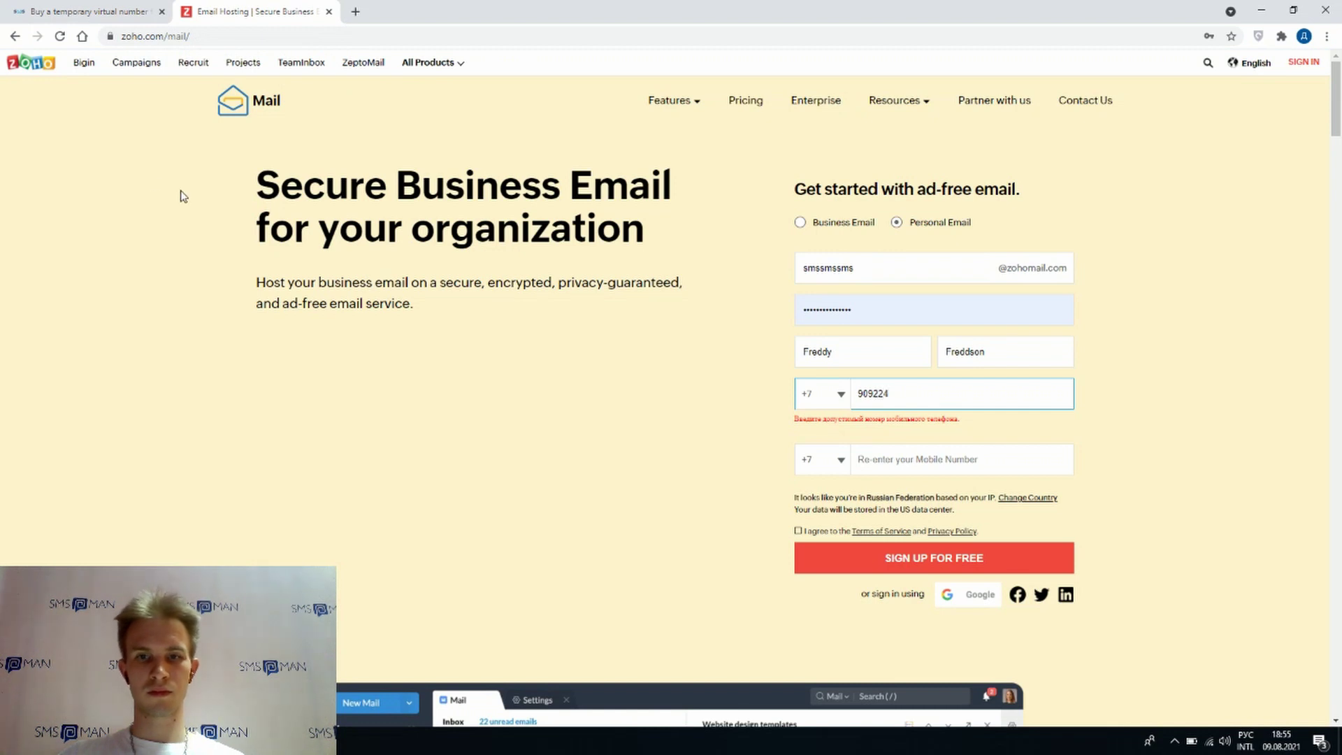
left_click(98, 21)
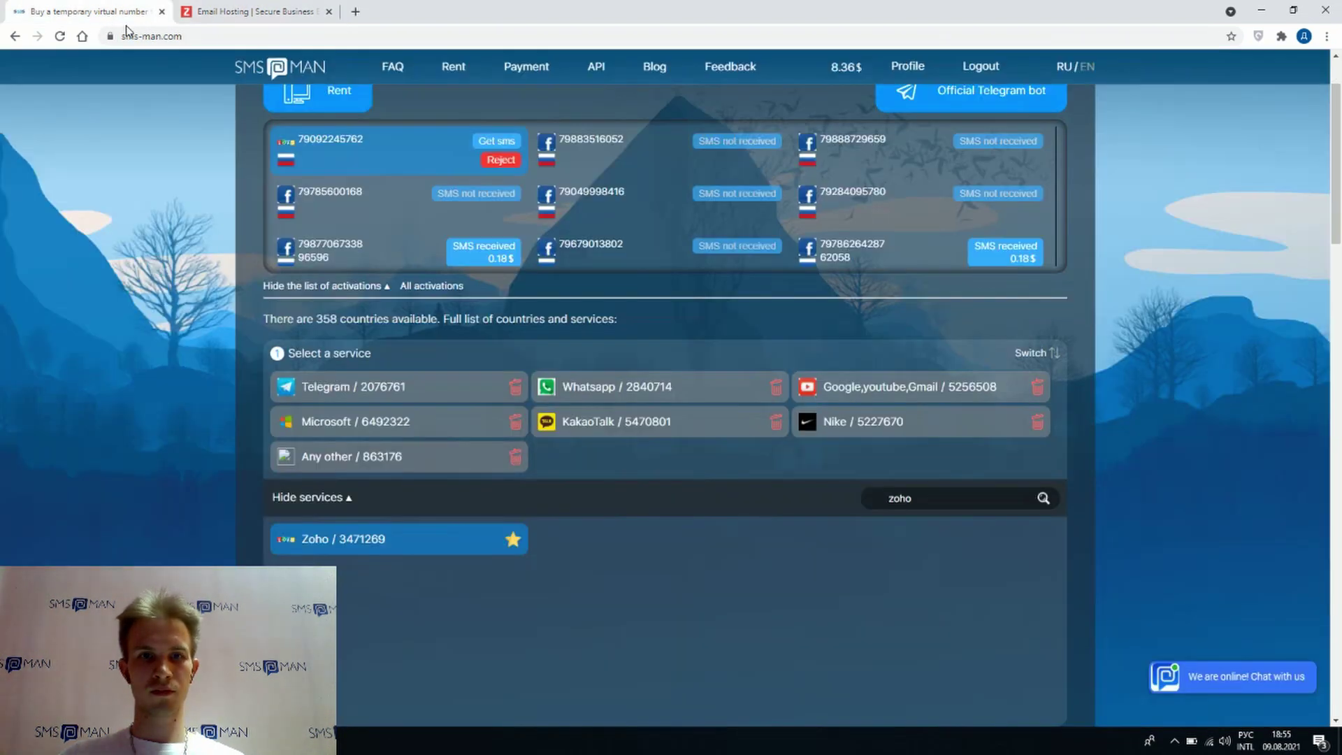
left_click(312, 15)
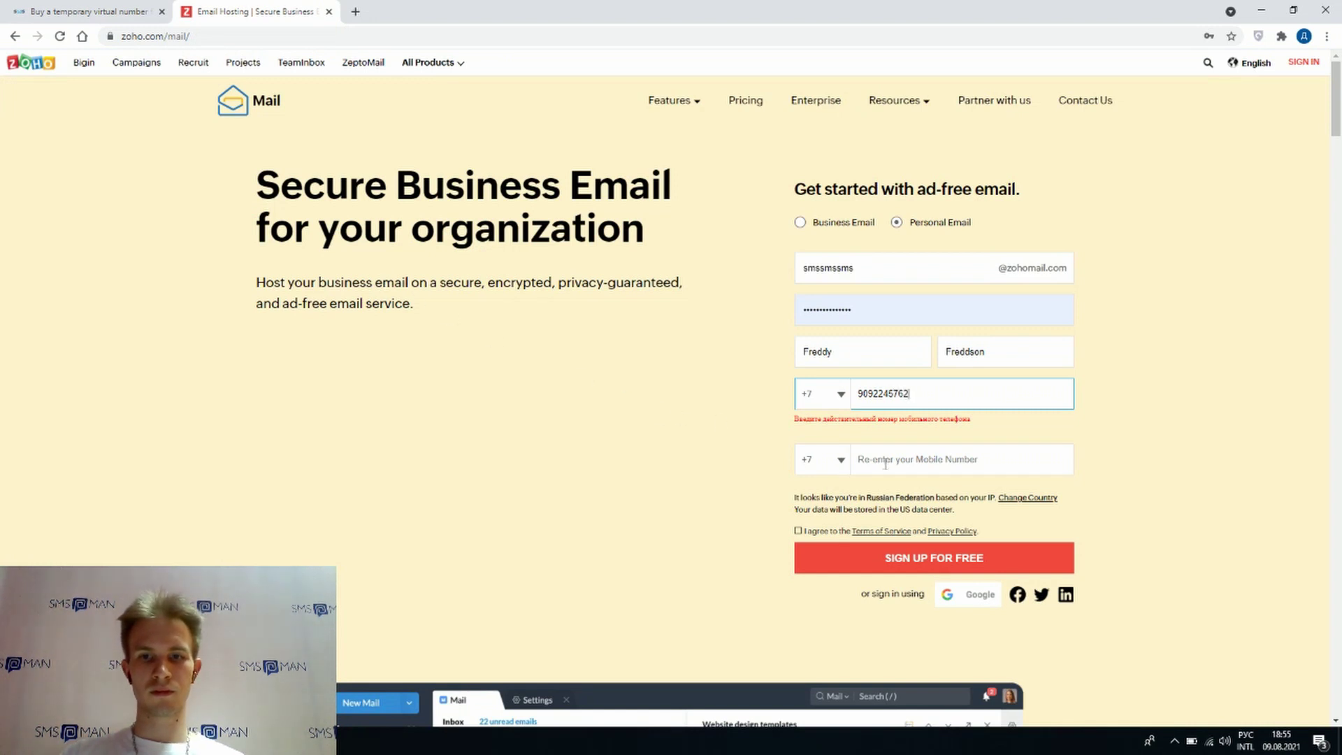
- Re-enter the mobile number, agree to the Terms, and submit SIGN UP FOR FREE
key("Tab")
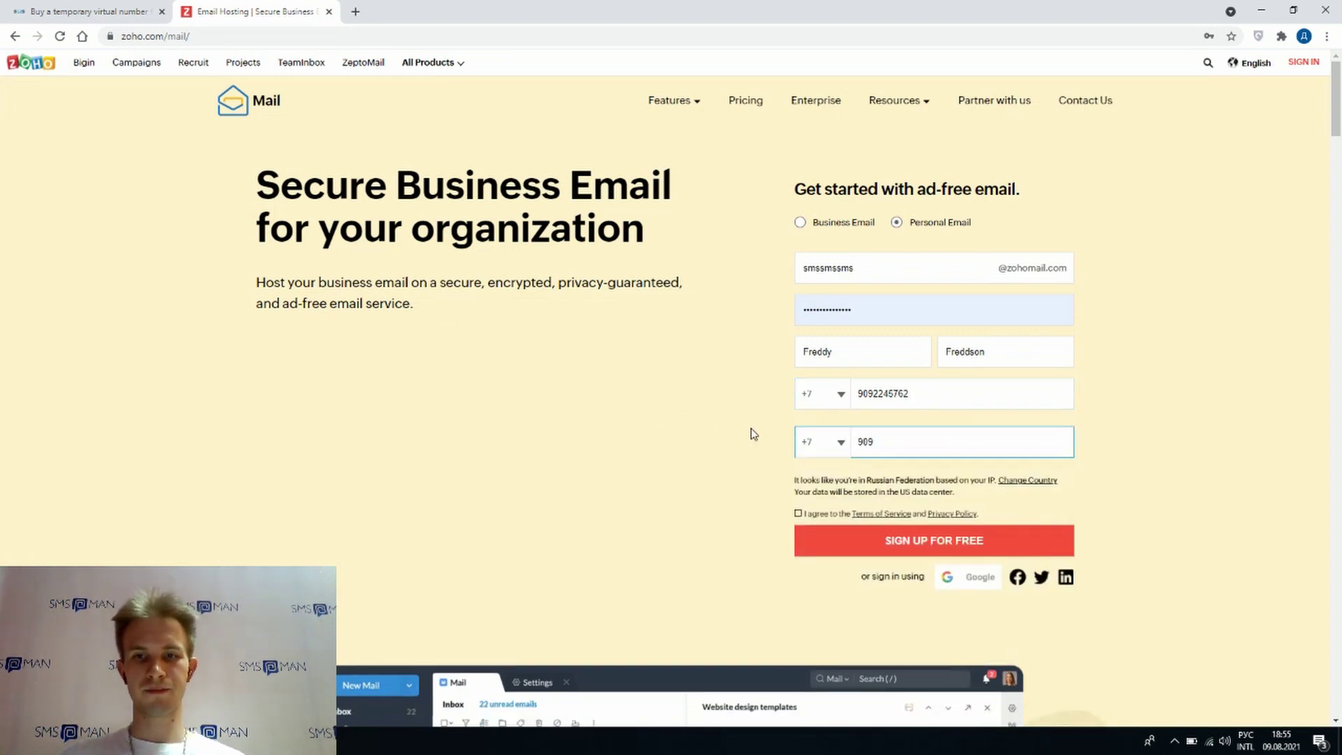
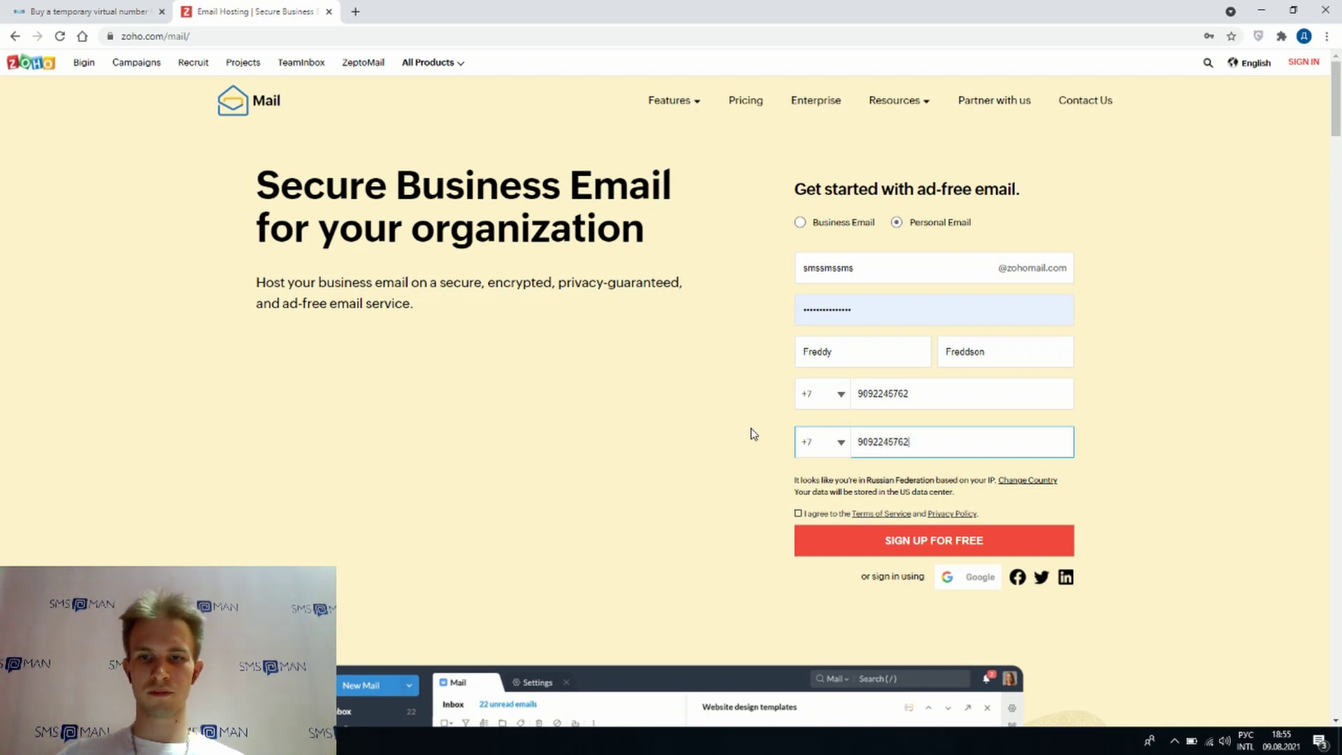
left_click(798, 514)
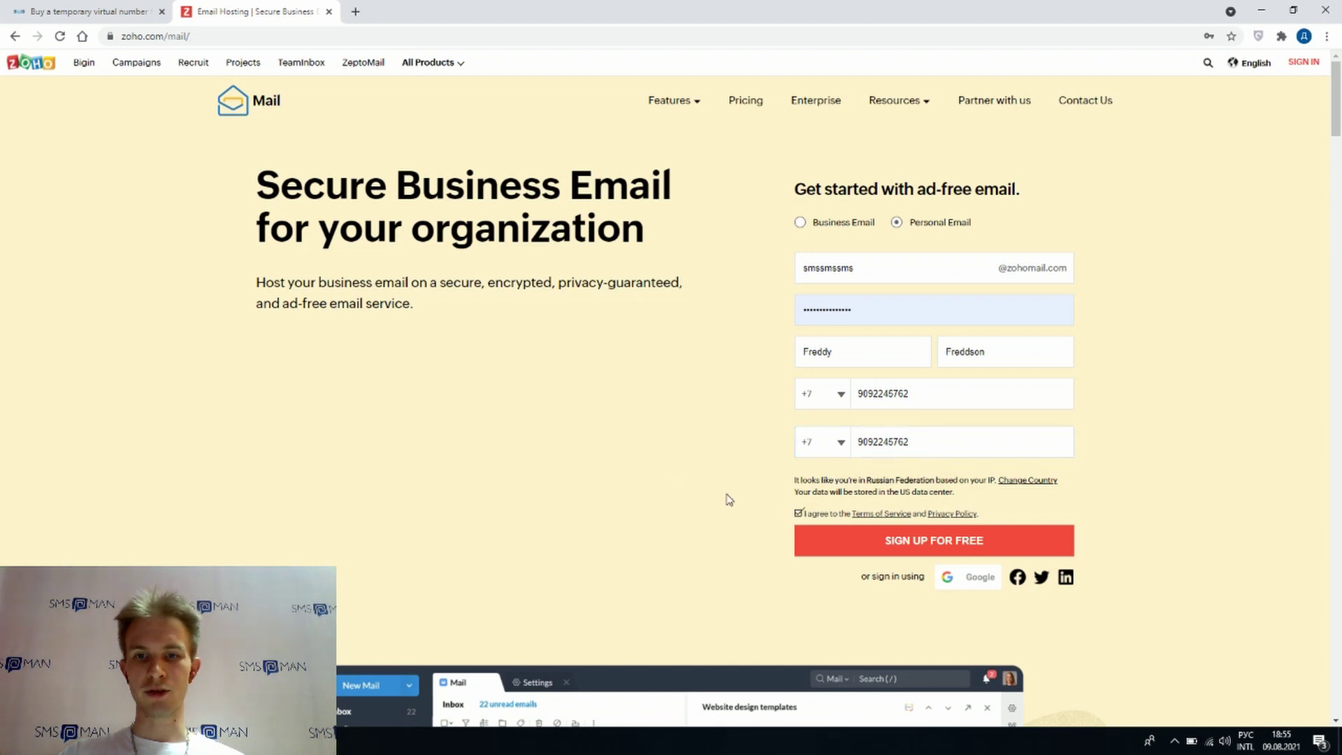
left_click(924, 544)
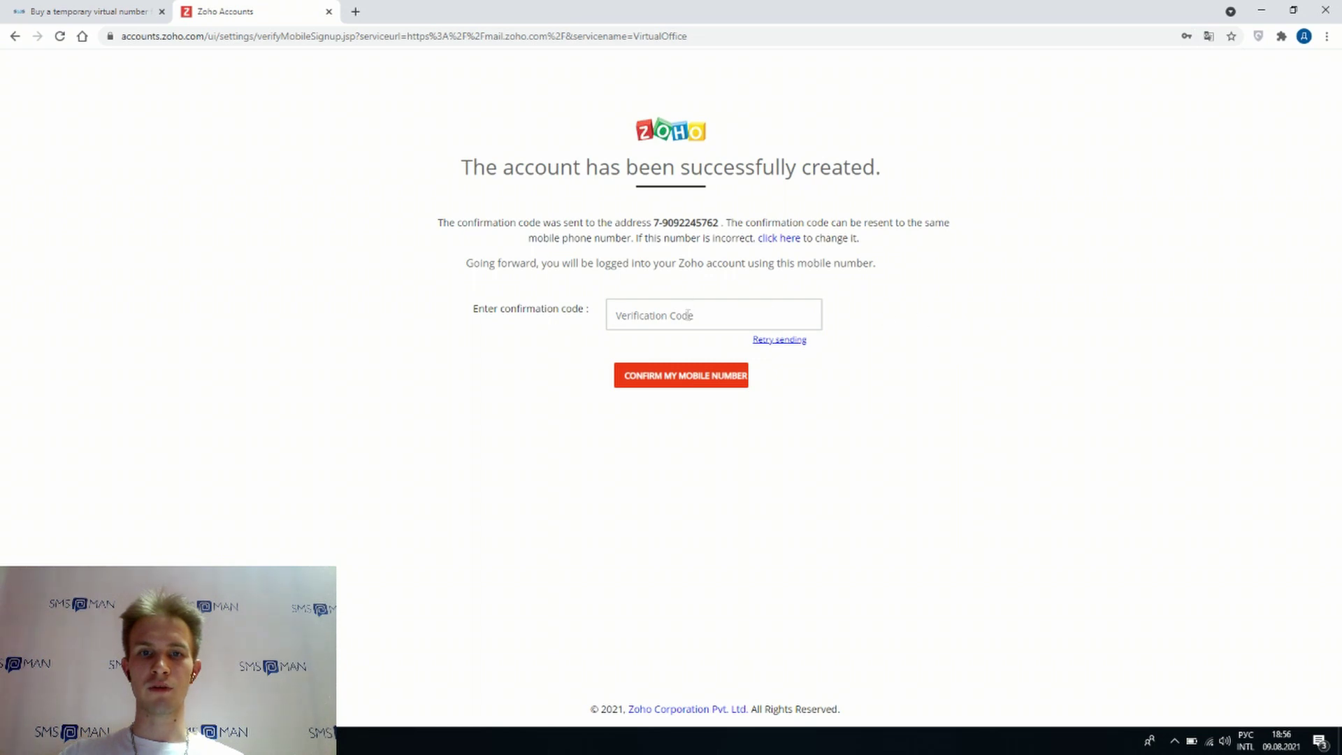
- Check Get sms three times for the Zoho code, then reject the number's activation
left_click(125, 17)
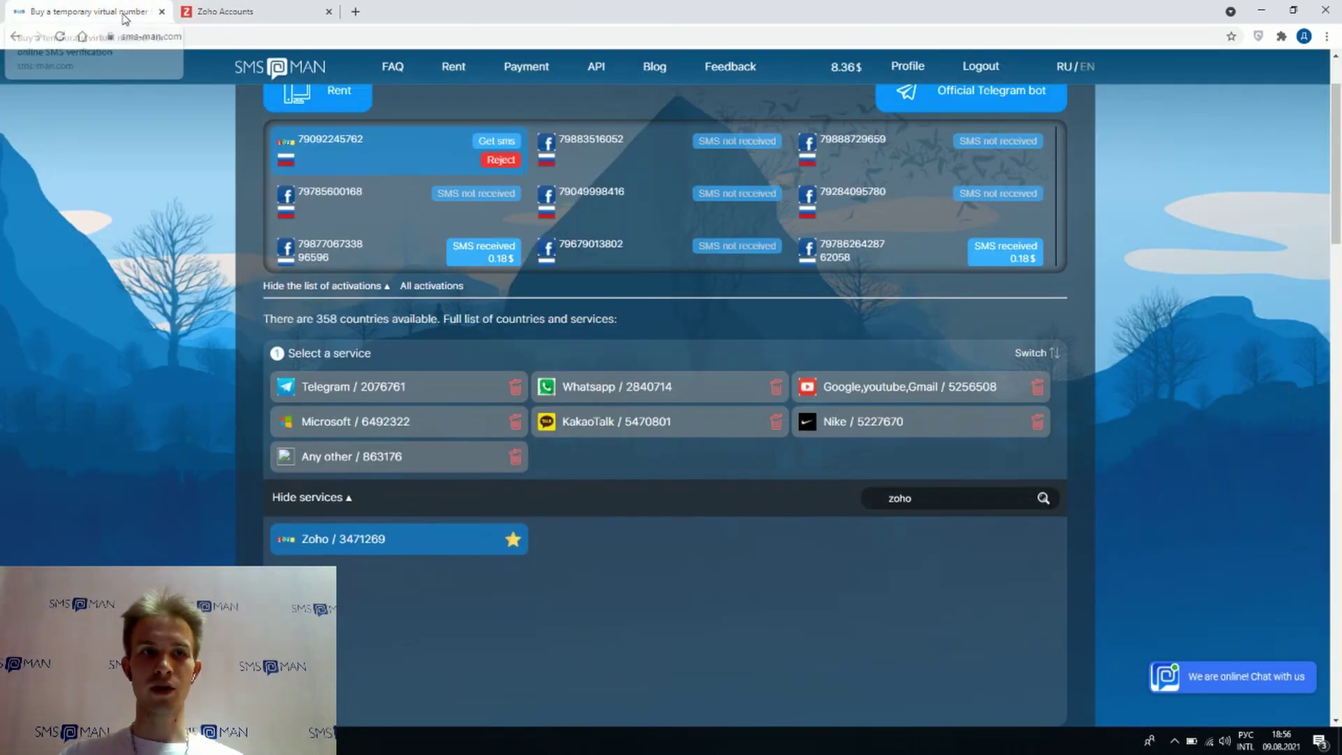
left_click(501, 143)
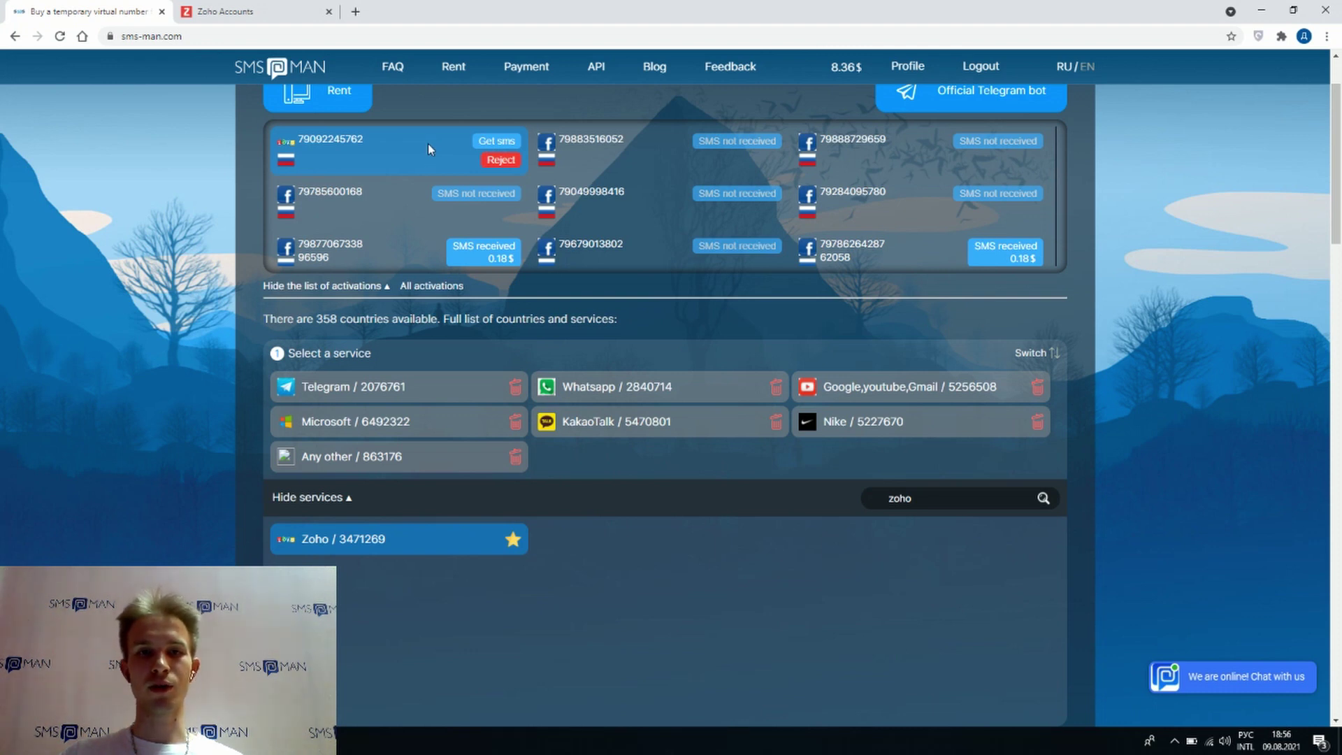
left_click(497, 140)
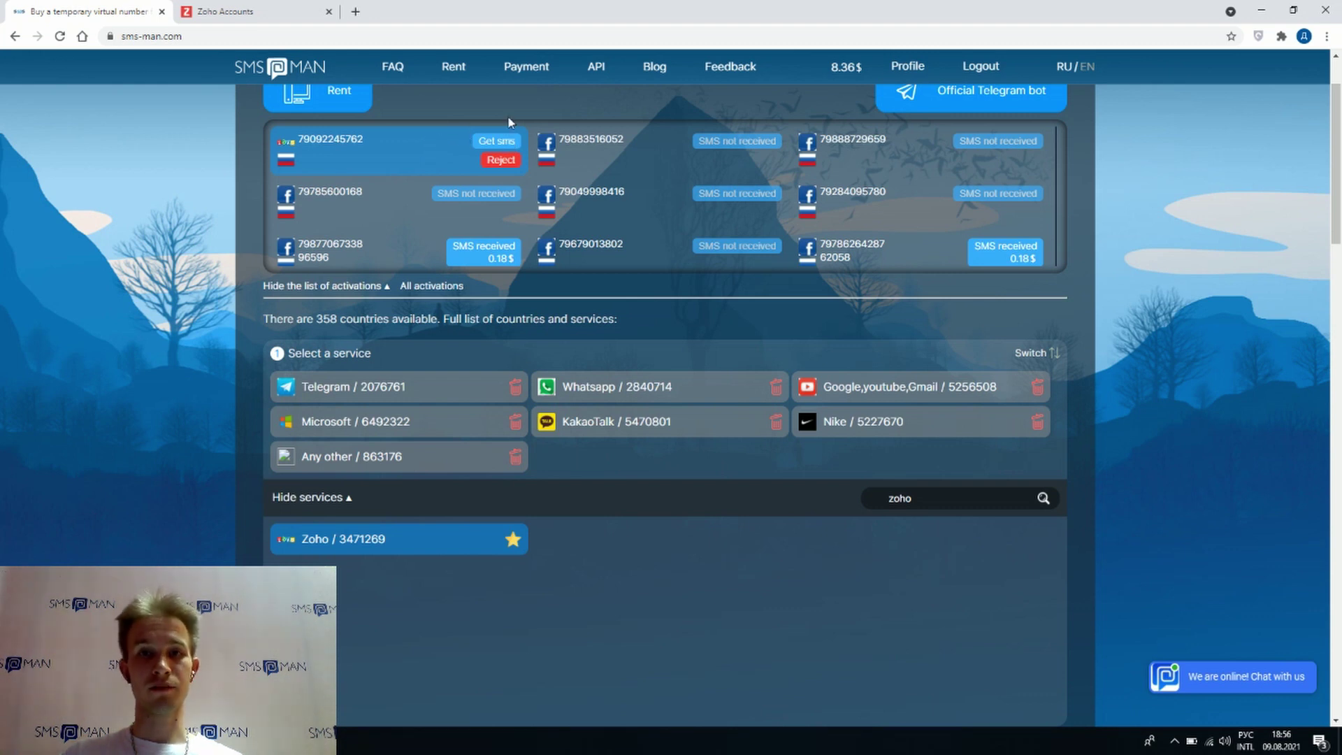
left_click(498, 145)
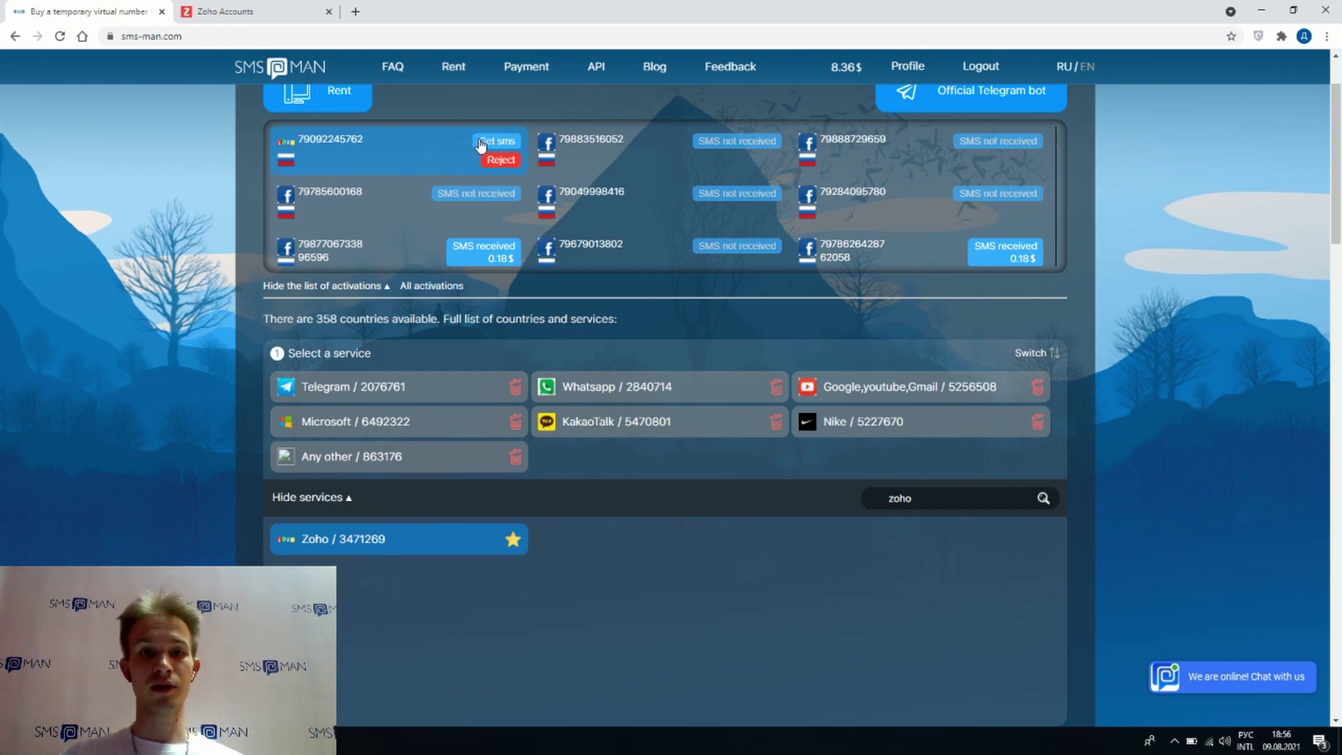
left_click(499, 162)
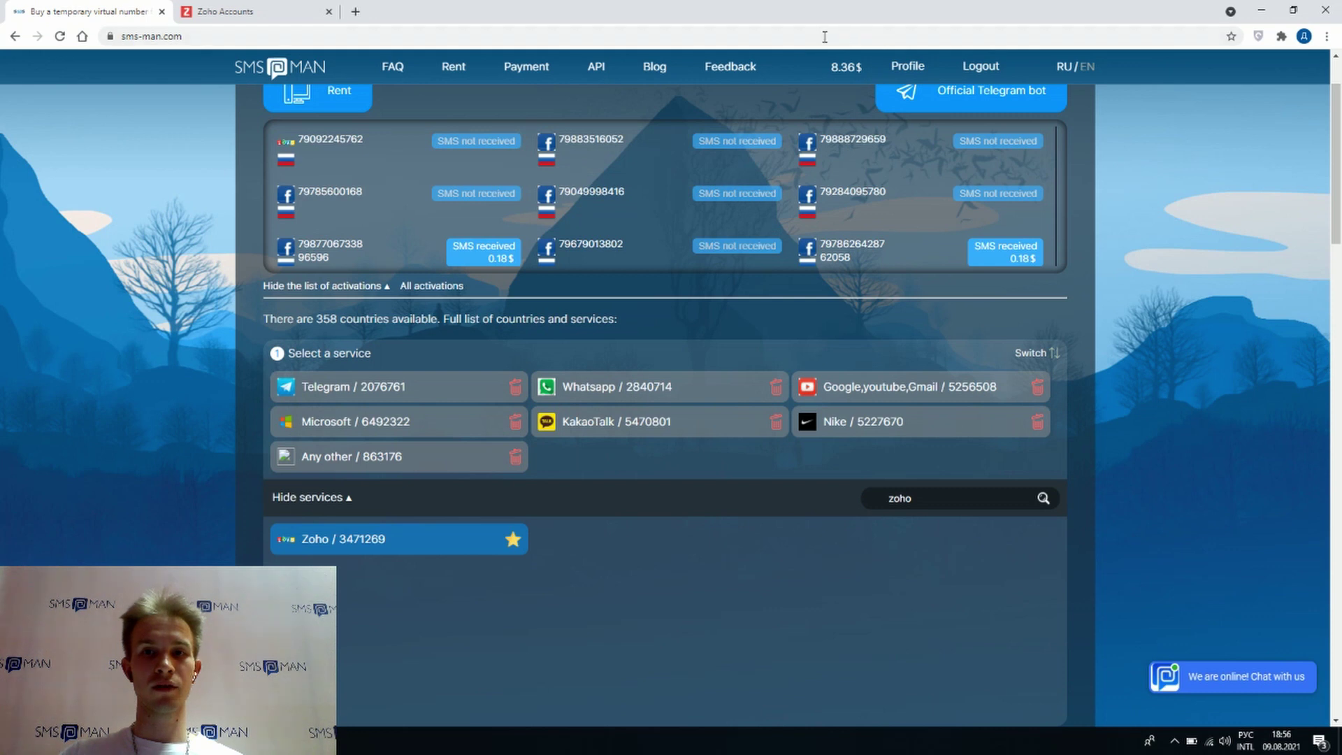
- Open the change-mobile-number form and look up a newly rented number on SMS-Man
left_click(224, 11)
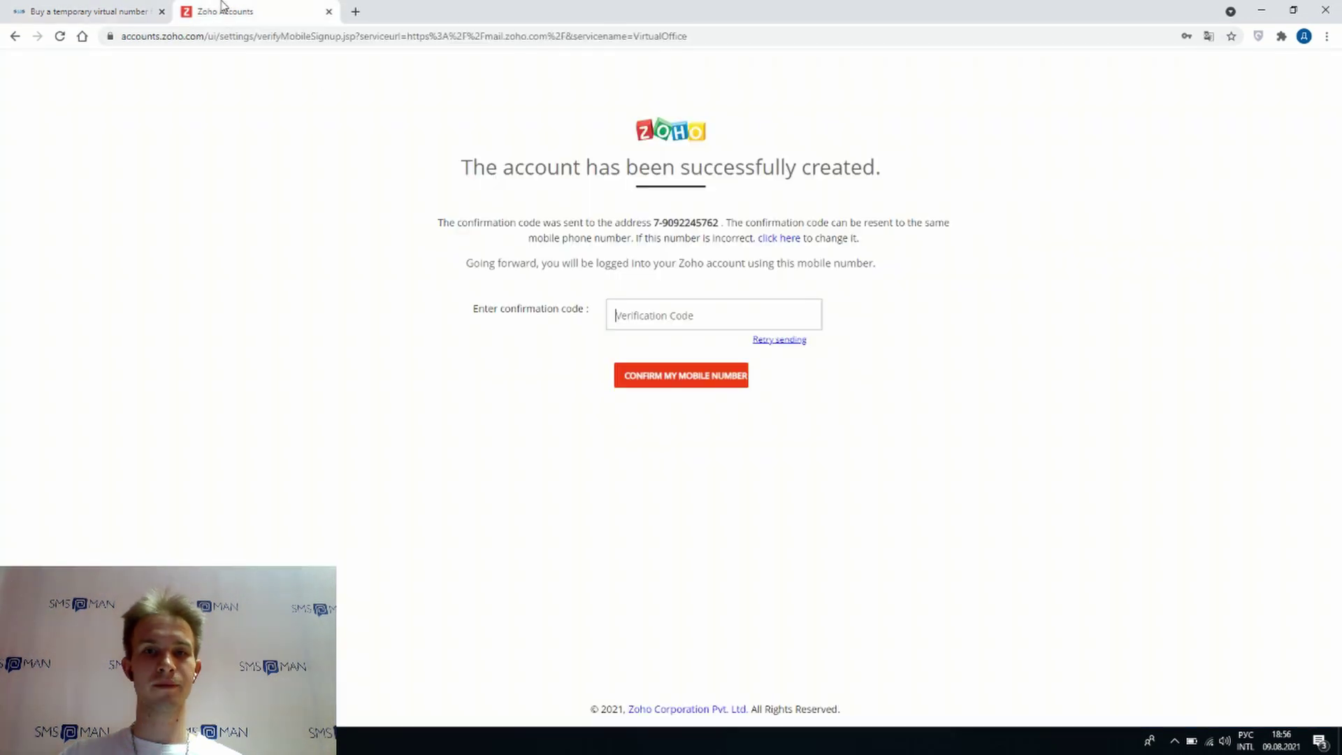
left_click(780, 242)
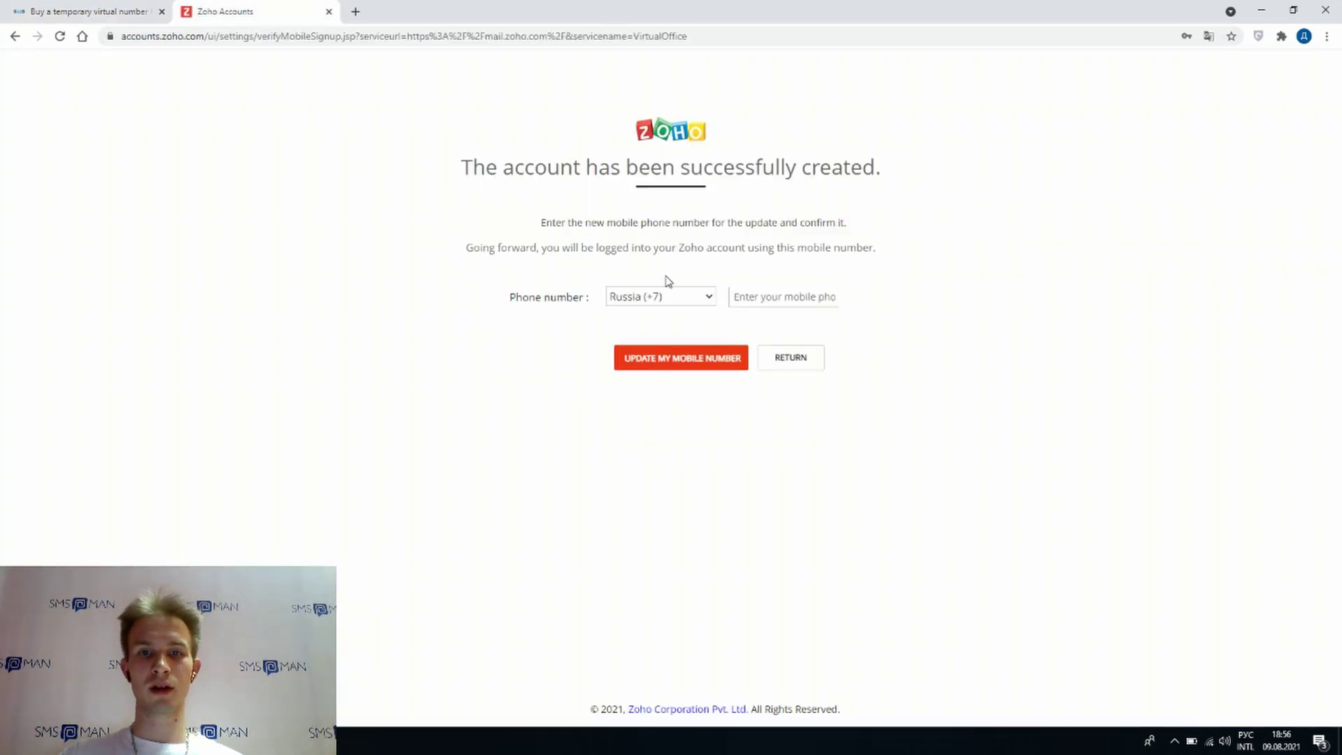
left_click(91, 11)
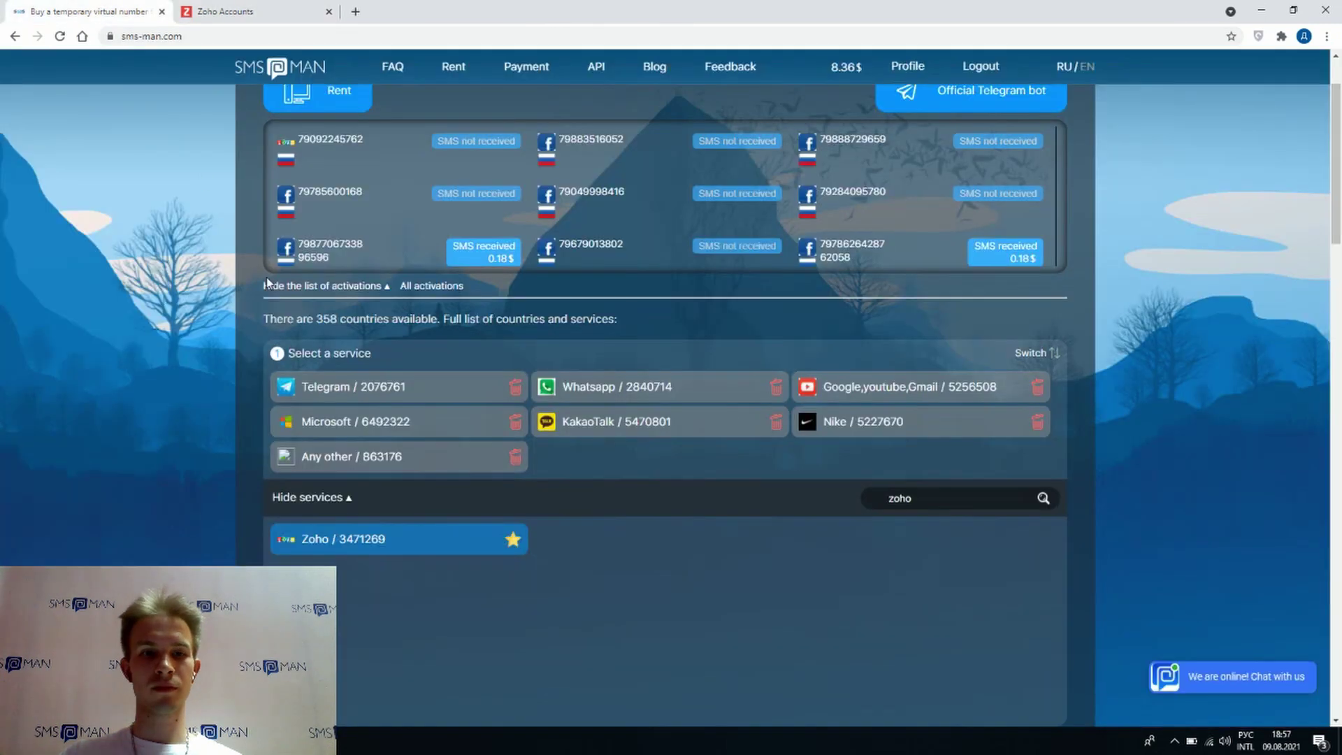
scroll(266, 280, "down", 7)
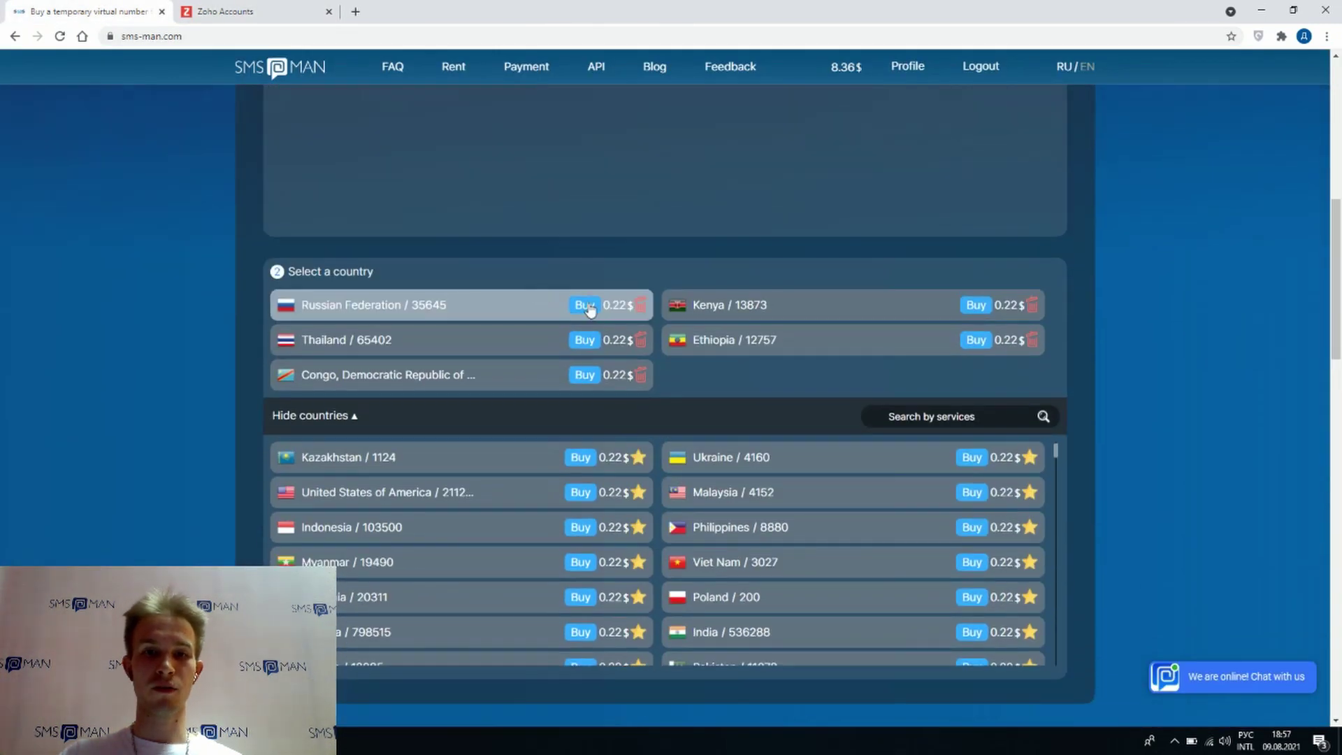
scroll(594, 213, "up", 6)
scroll(594, 208, "up", 1)
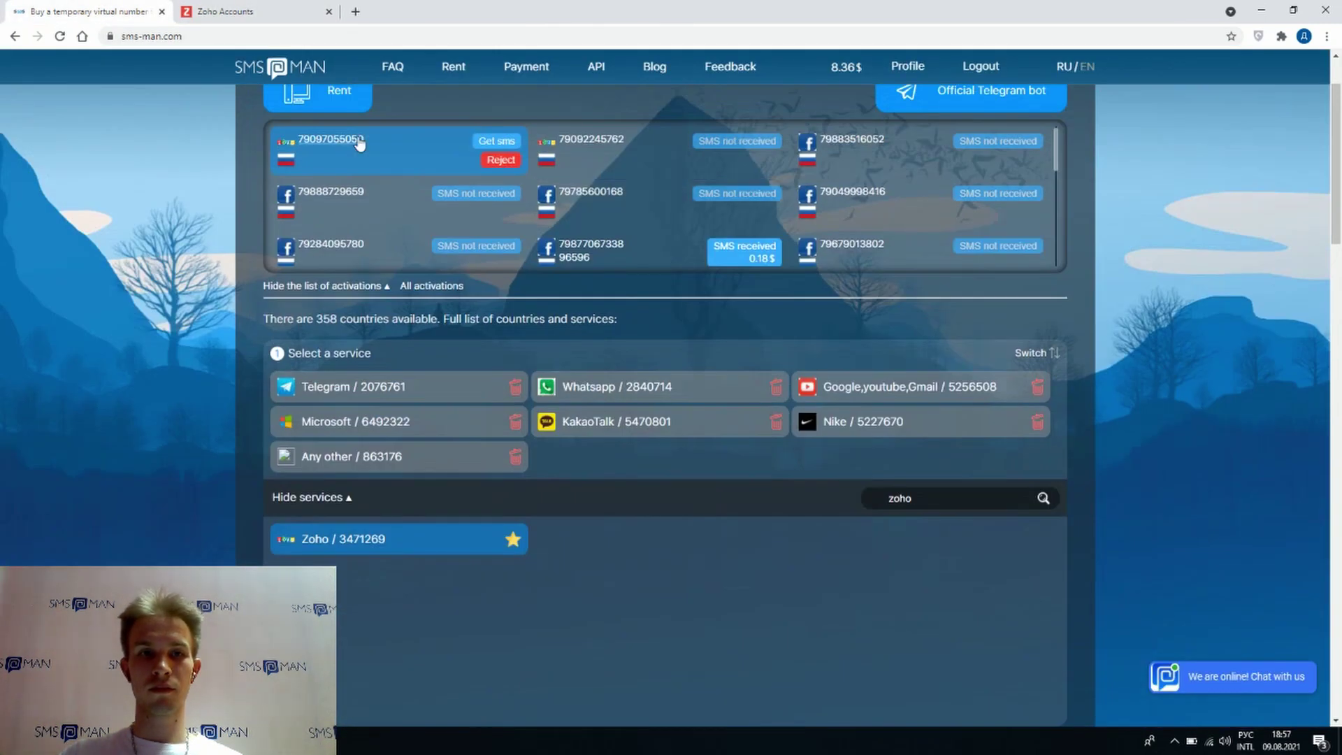
- Enter the new Indian rented number as the phone number and submit UPDATE MY MOBILE NUMBER
left_click(240, 15)
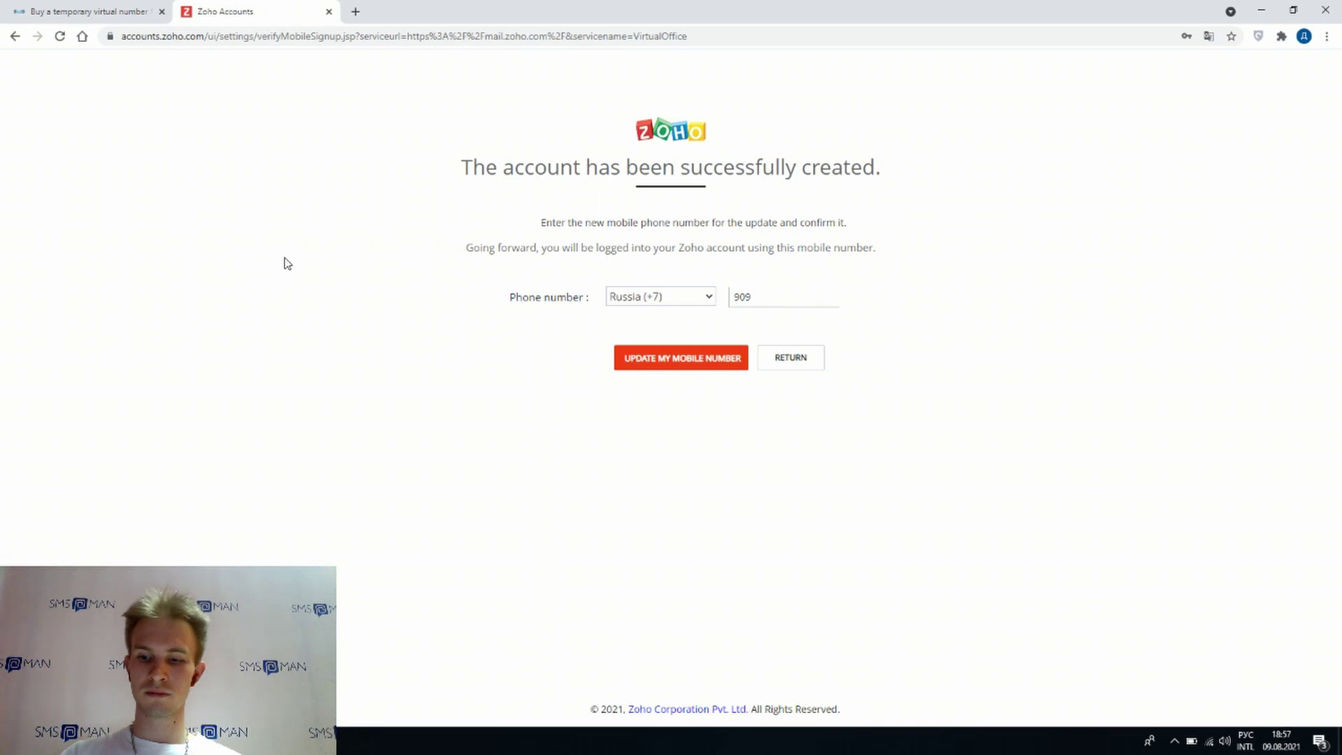
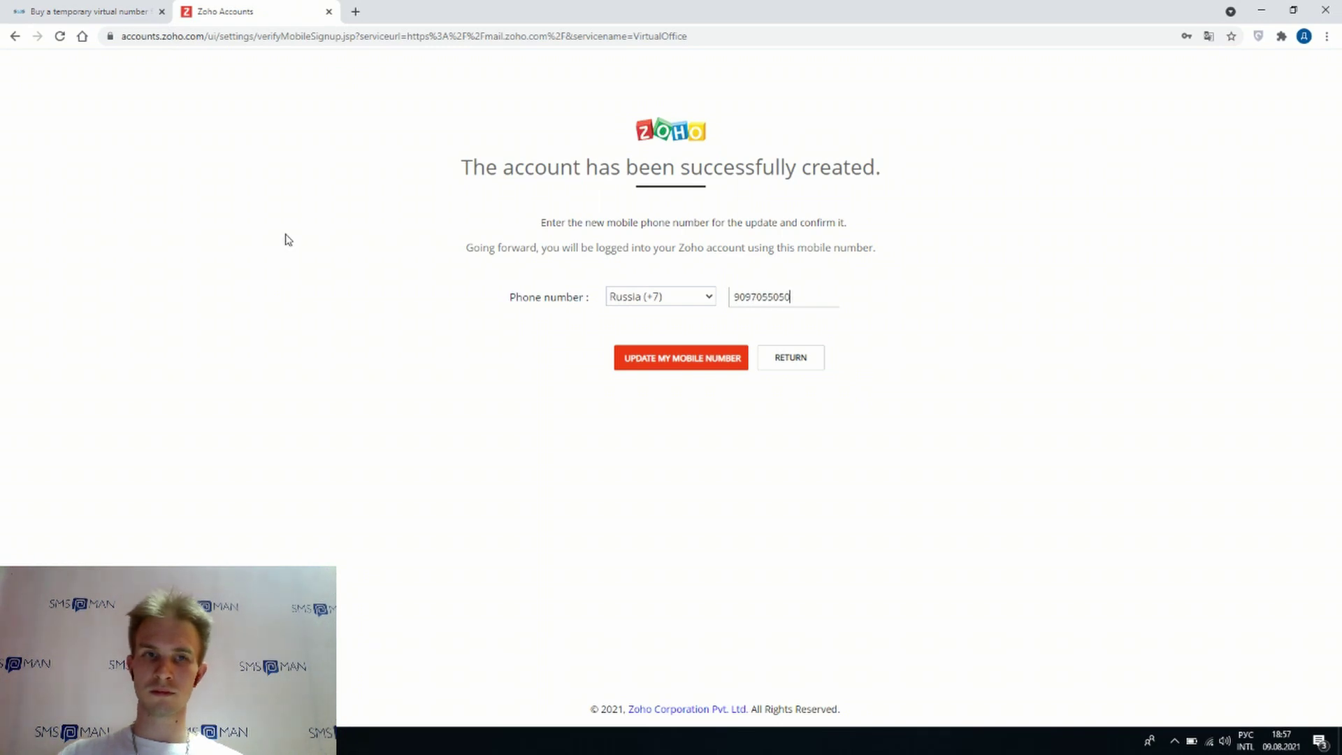
left_click(136, 12)
left_click(297, 15)
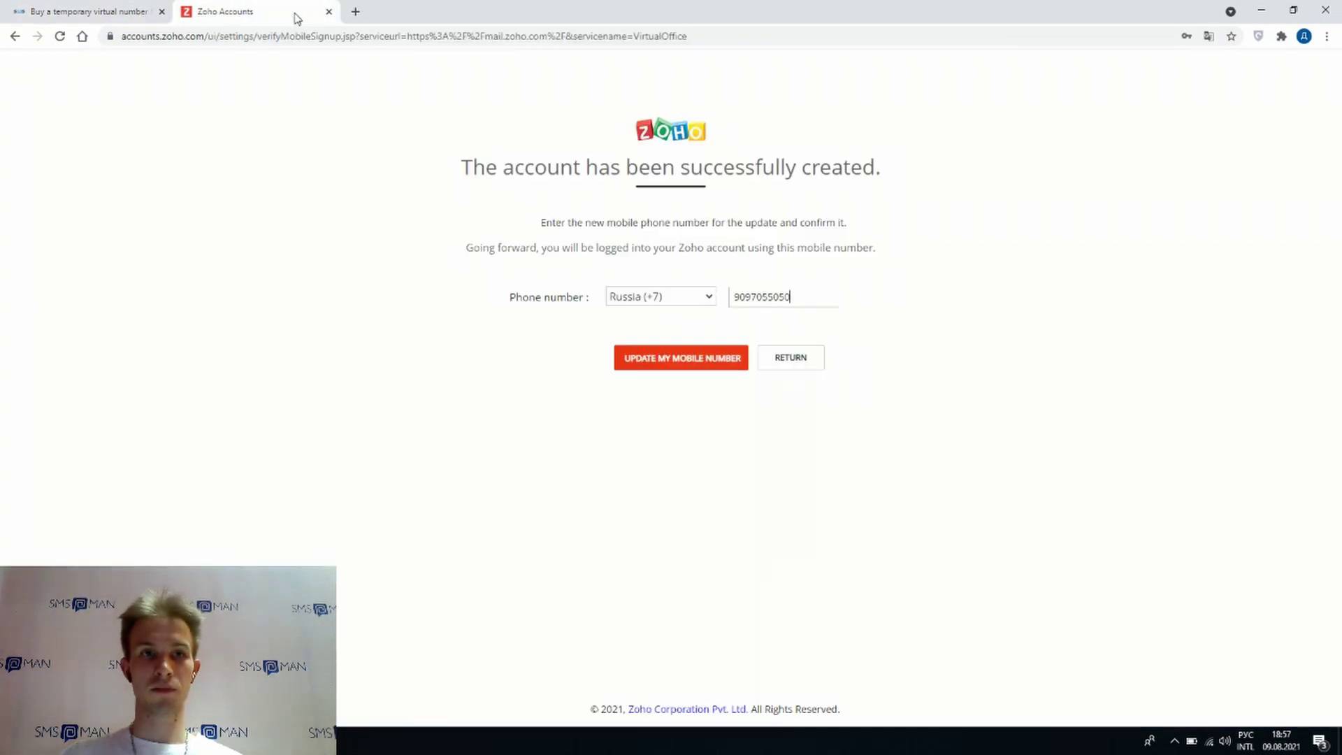
left_click(702, 361)
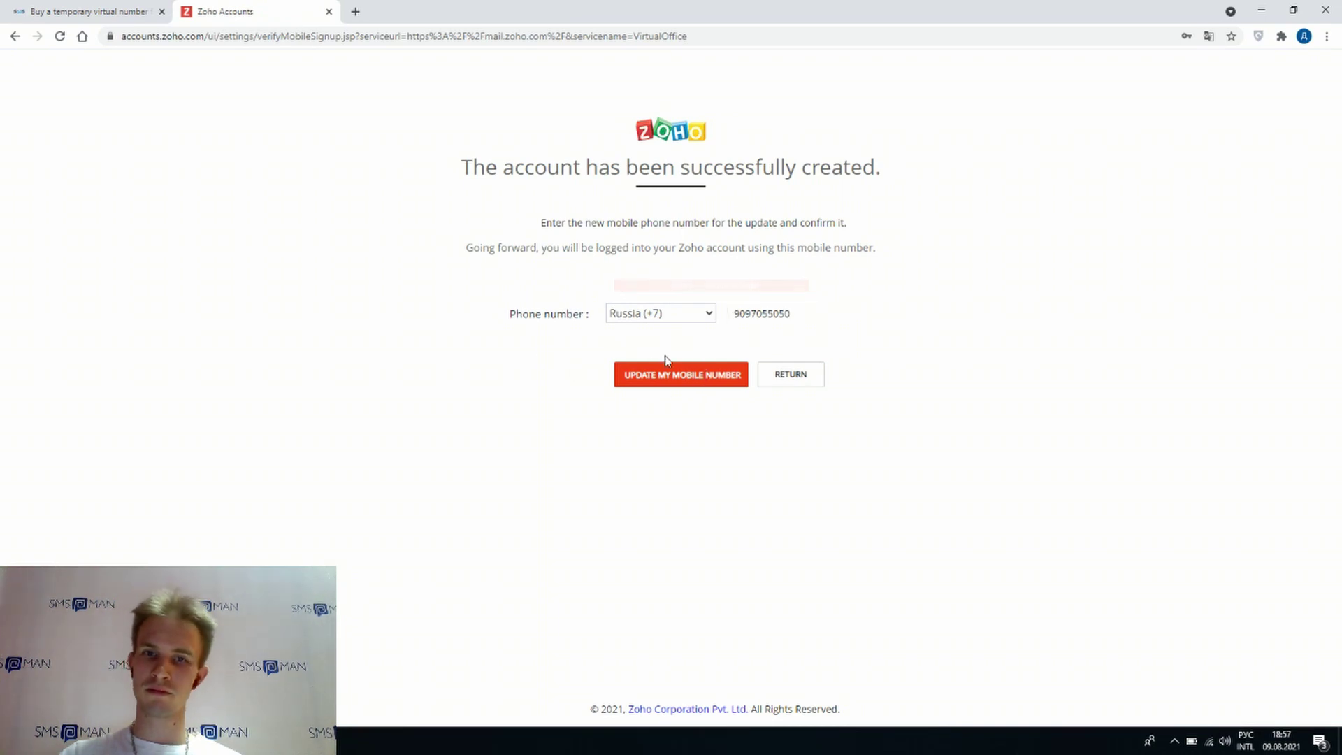
left_click(675, 370)
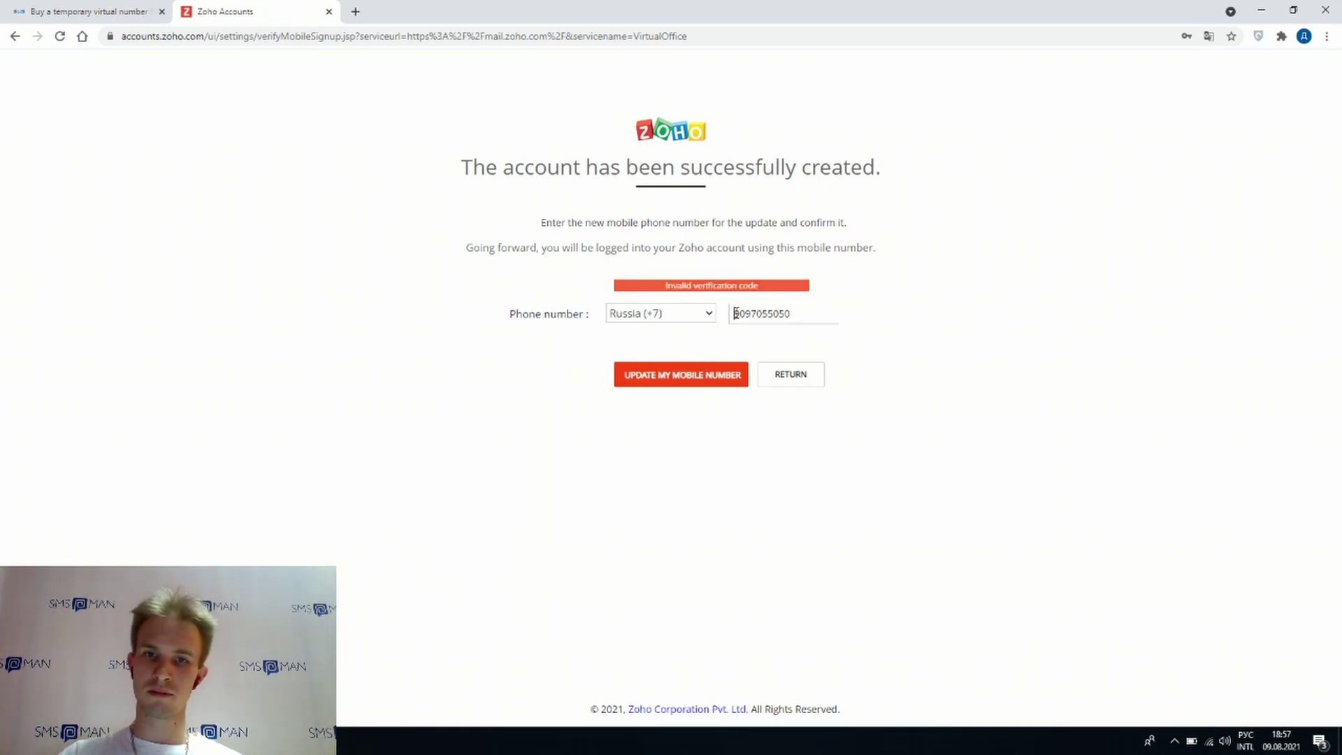
left_click(672, 319)
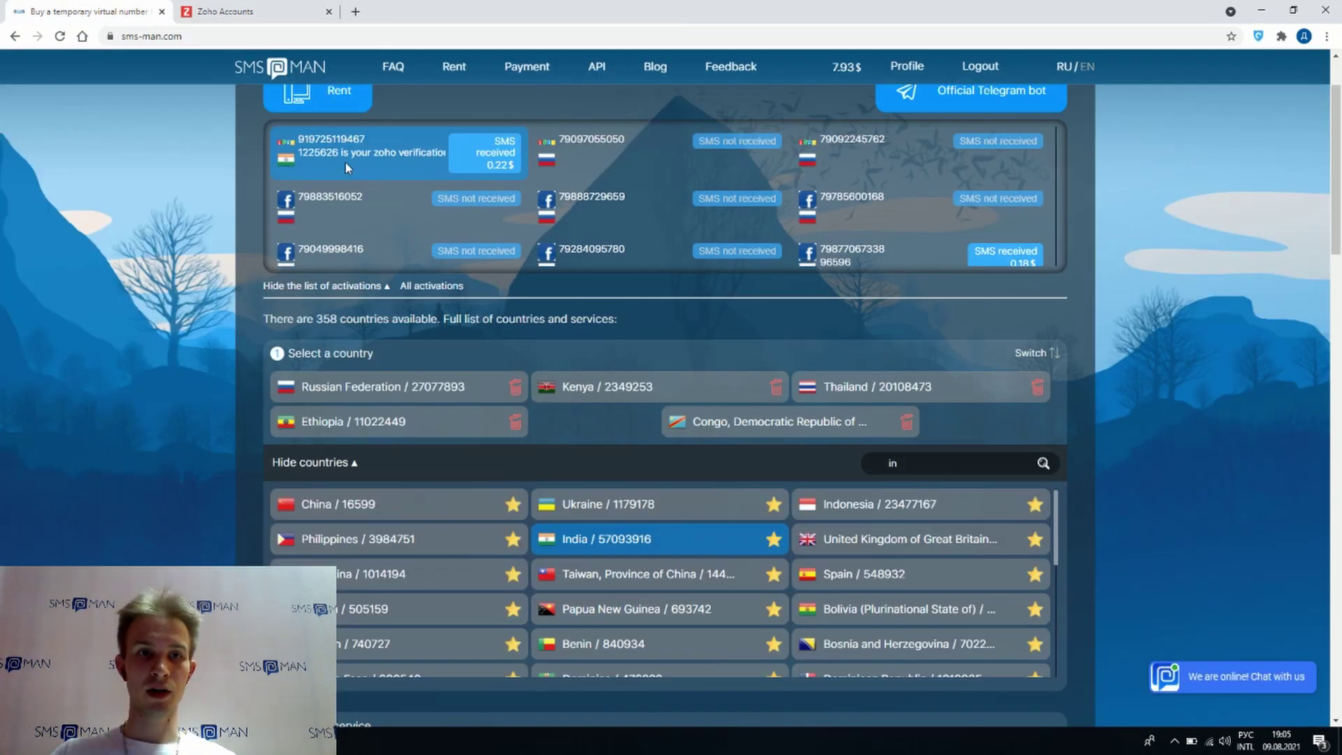
- Type the SMS-Man code into Verification Code and confirm the mobile number to open the mailbox
left_click(225, 11)
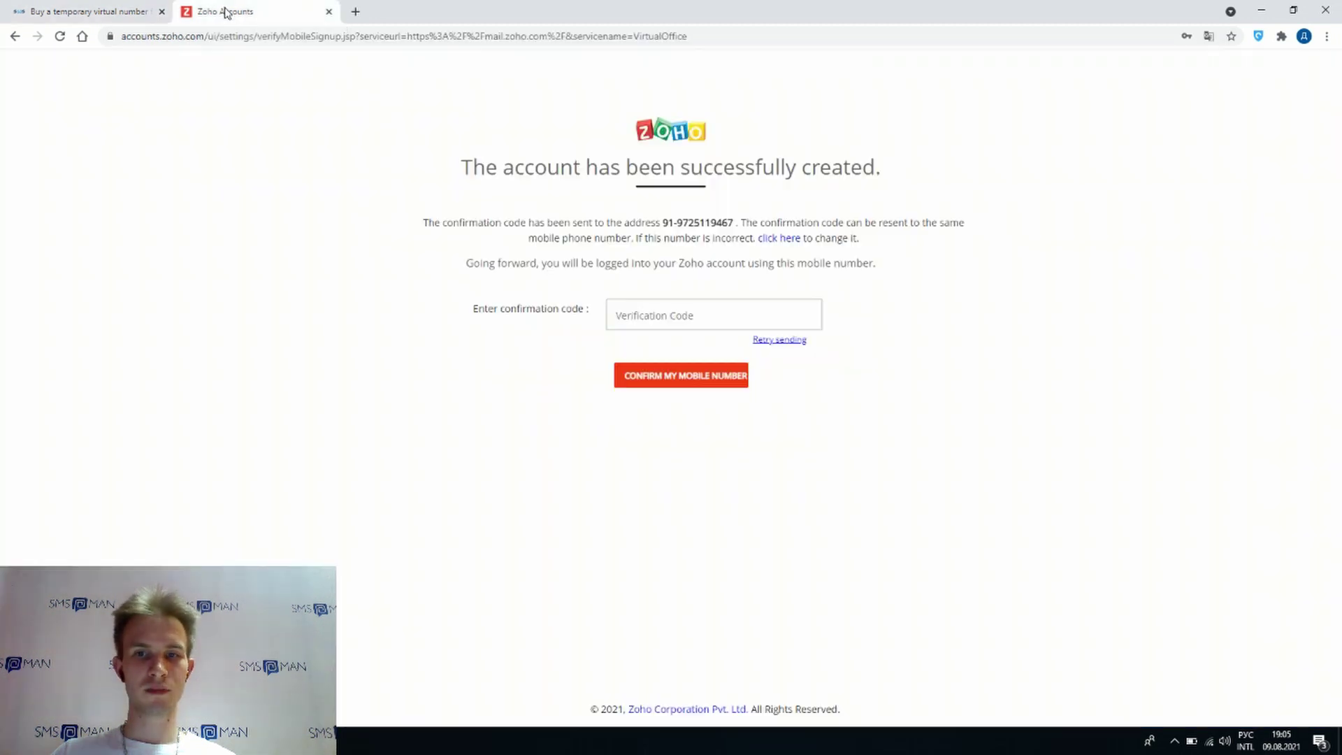
left_click(655, 318)
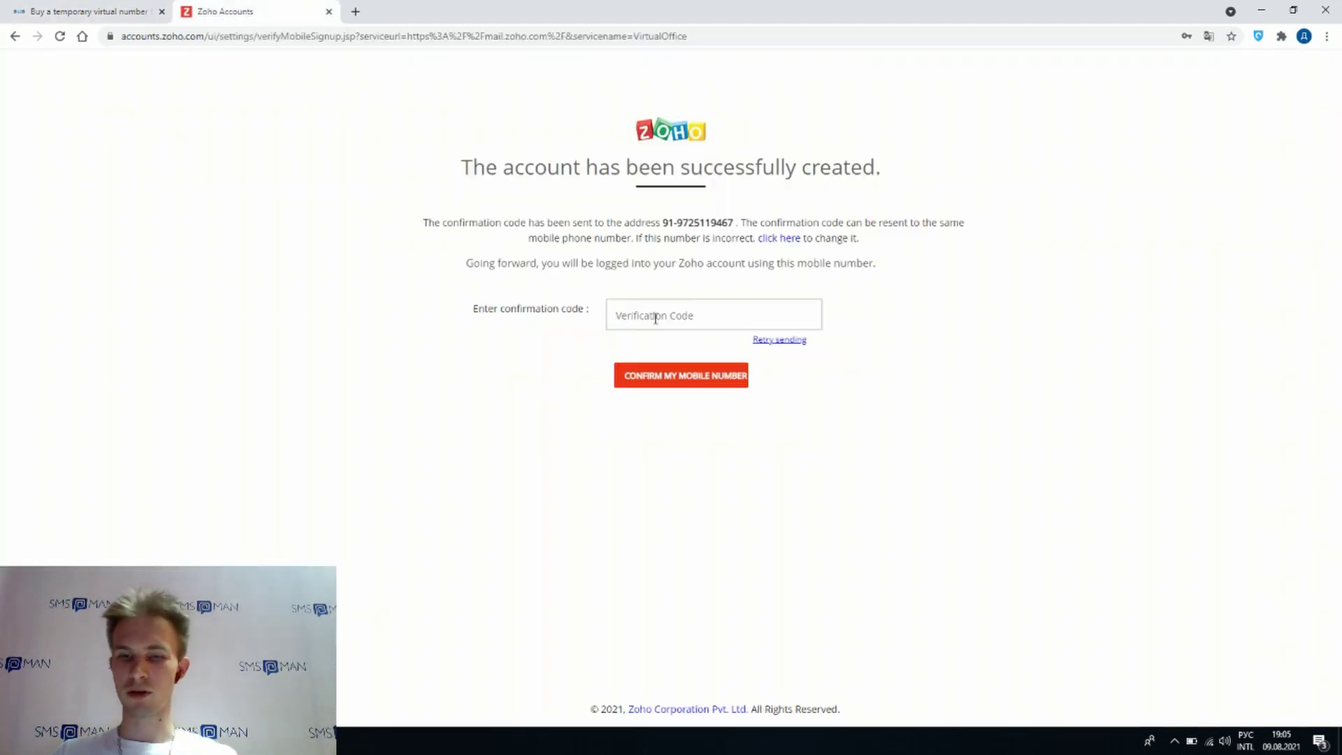
type("122")
left_click(145, 20)
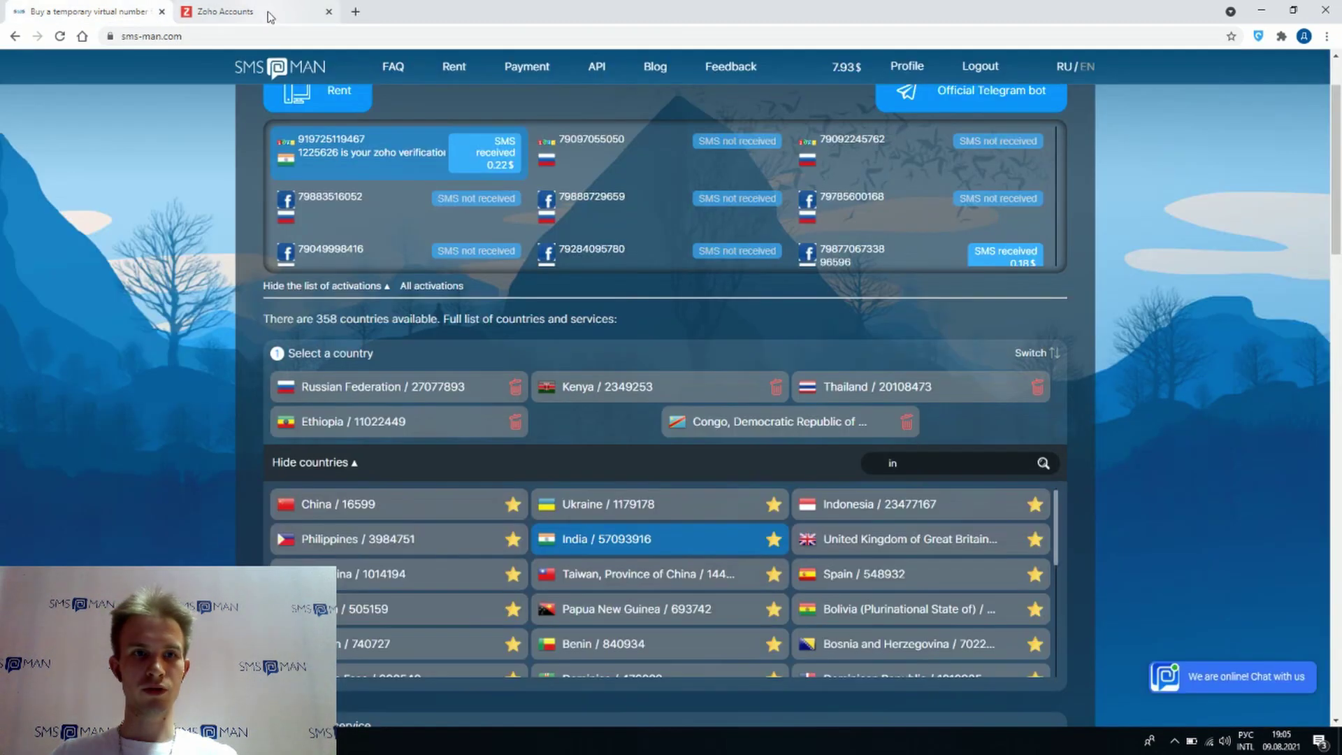
left_click(270, 16)
type("5626")
left_click(644, 374)
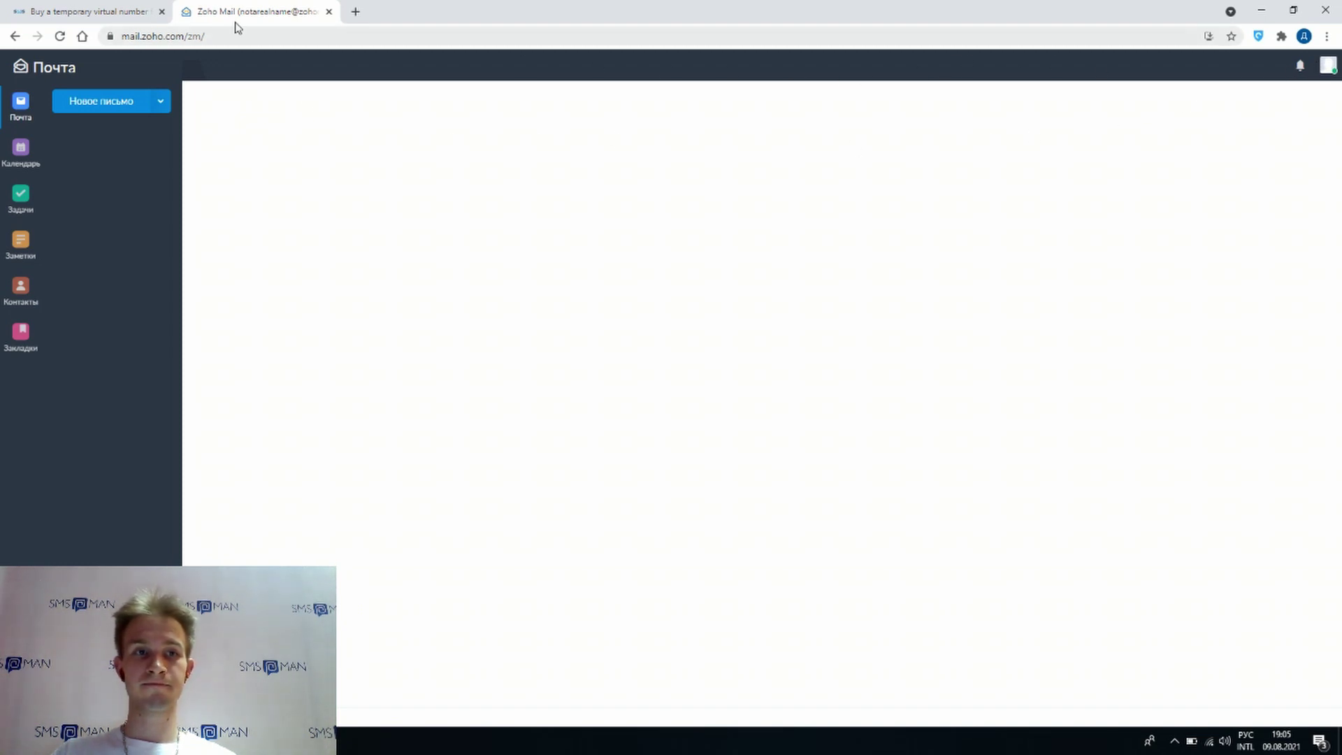
- Switch back to SMS-Man's activations list showing the Indian number's received Zoho code
left_click(119, 11)
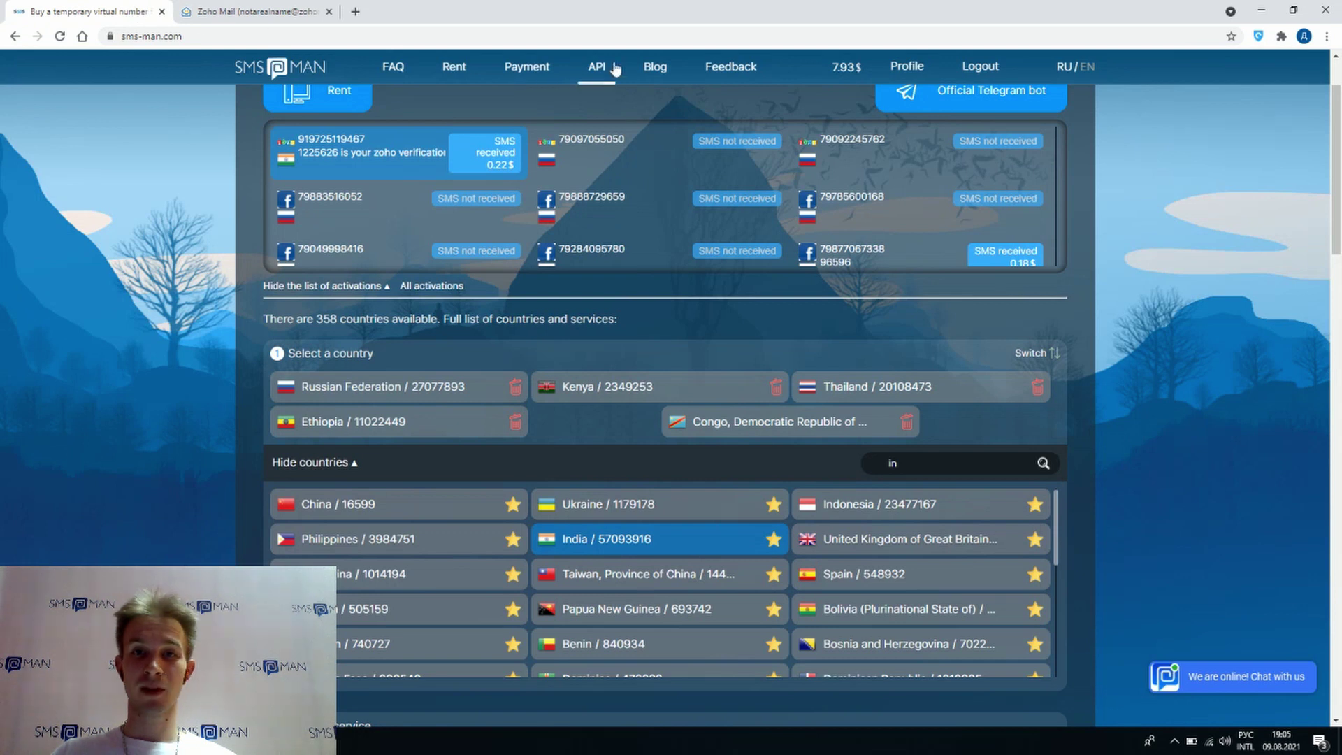